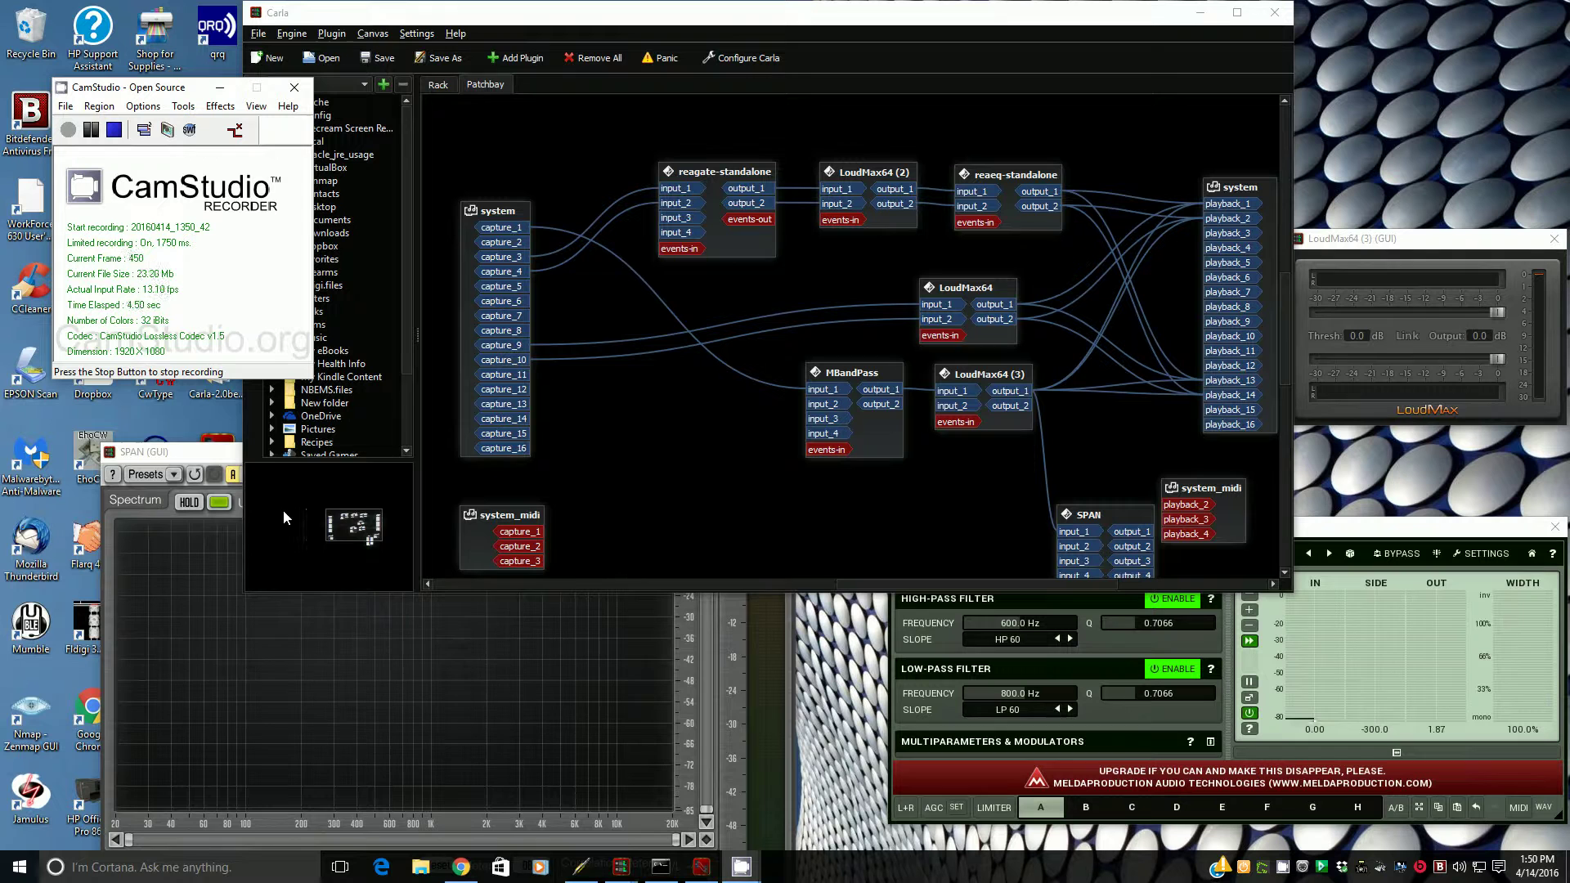
Step: Bring the SPAN analyser and MBandPass plugin windows in front of the Carla patchbay
{"action": "left_click", "coordinate": [206, 456]}
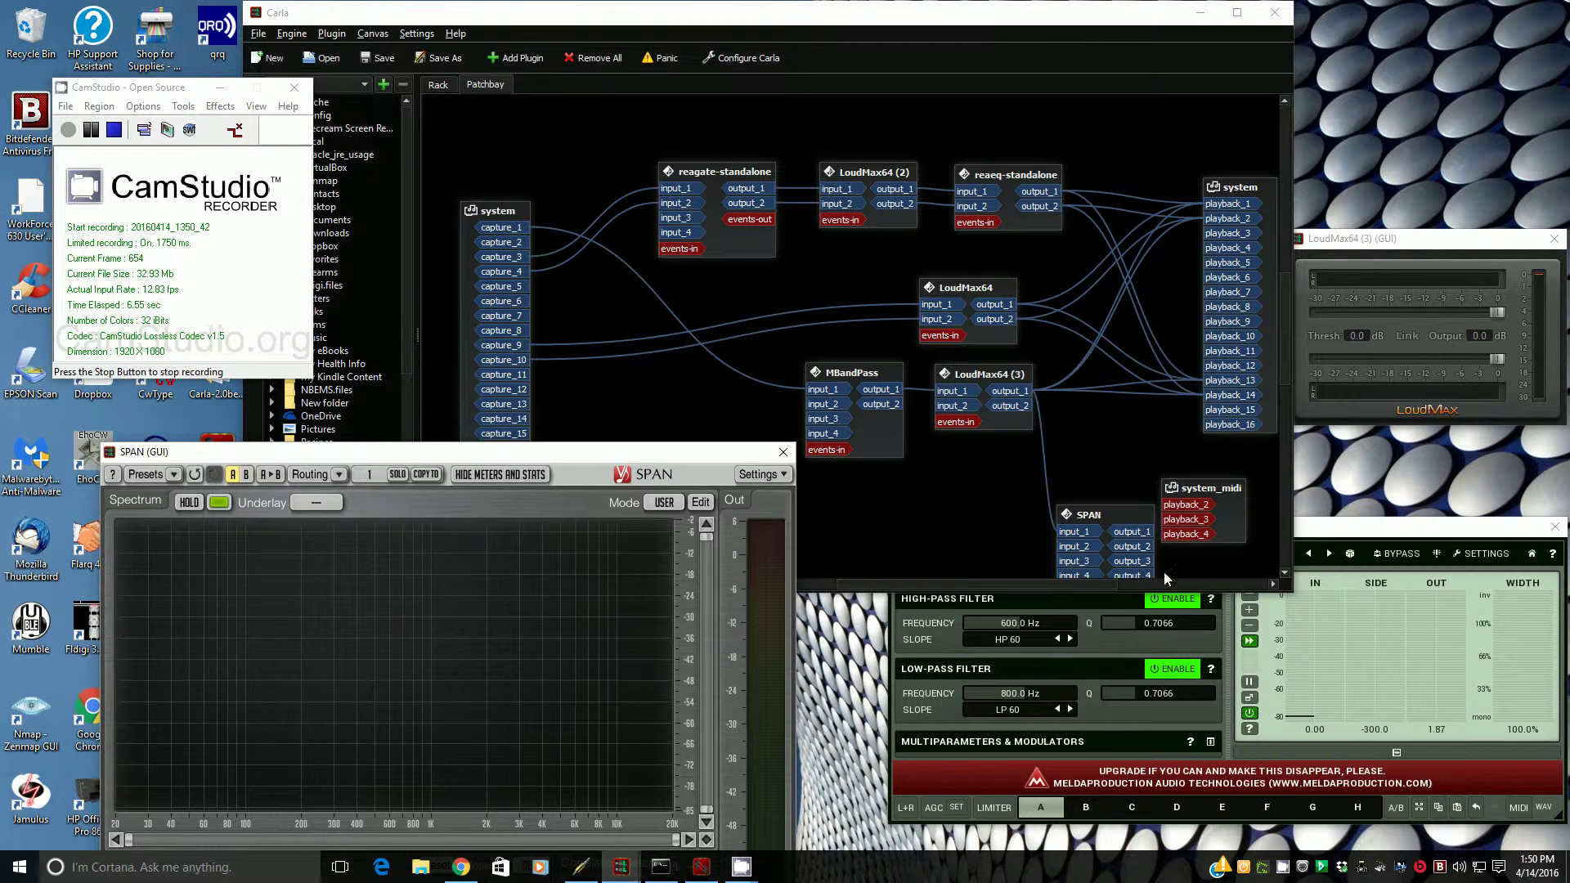
{"action": "left_click", "coordinate": [1329, 539]}
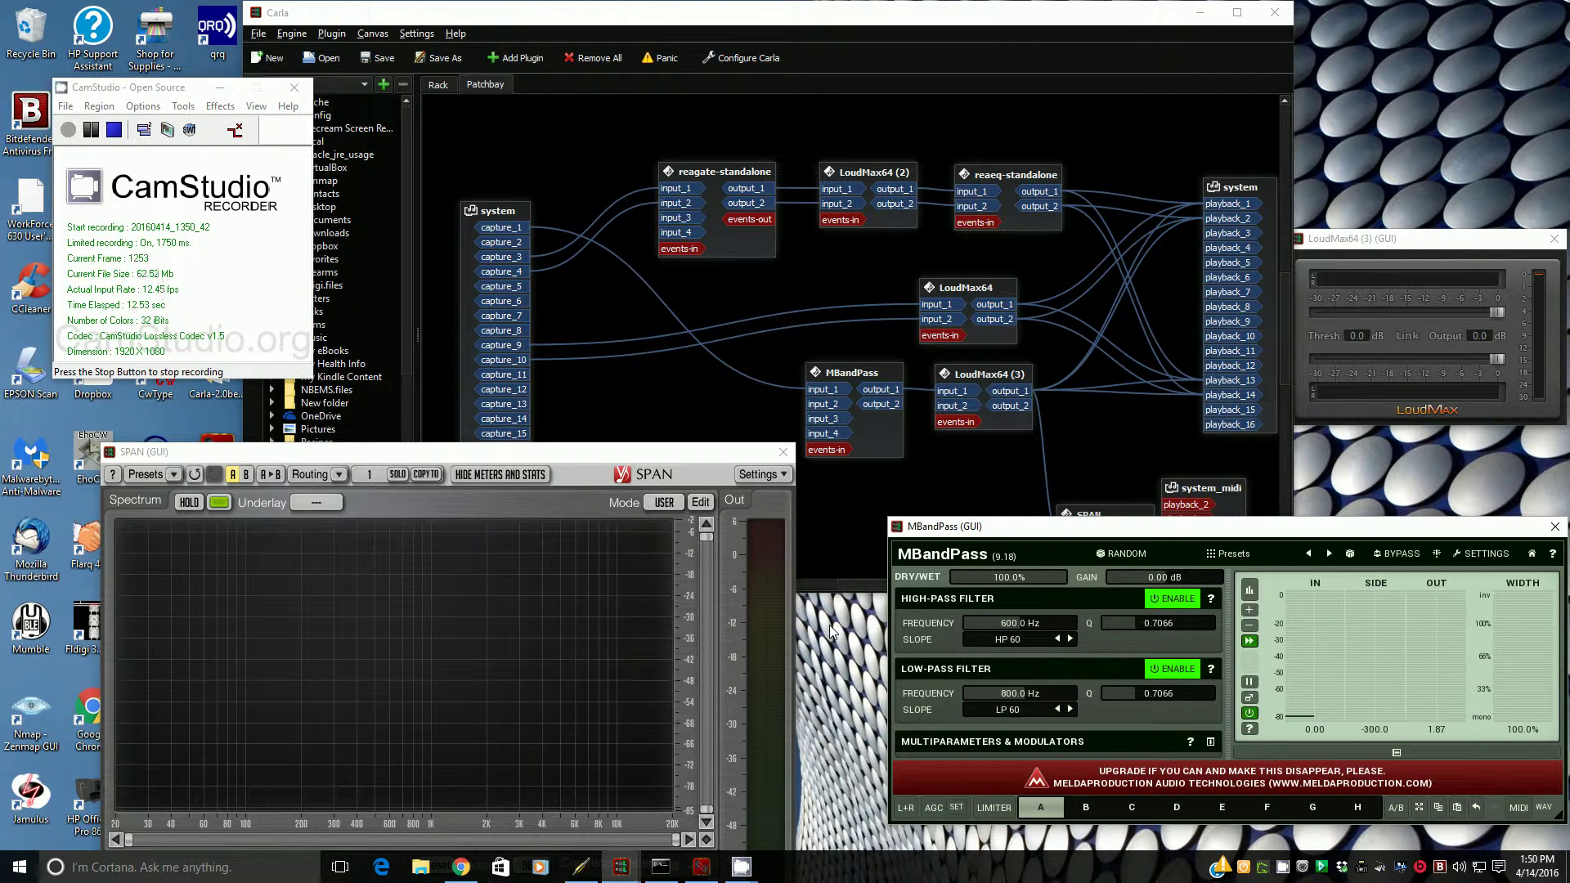
{"action": "left_click_drag", "start_coordinate": [939, 531], "coordinate": [886, 517]}
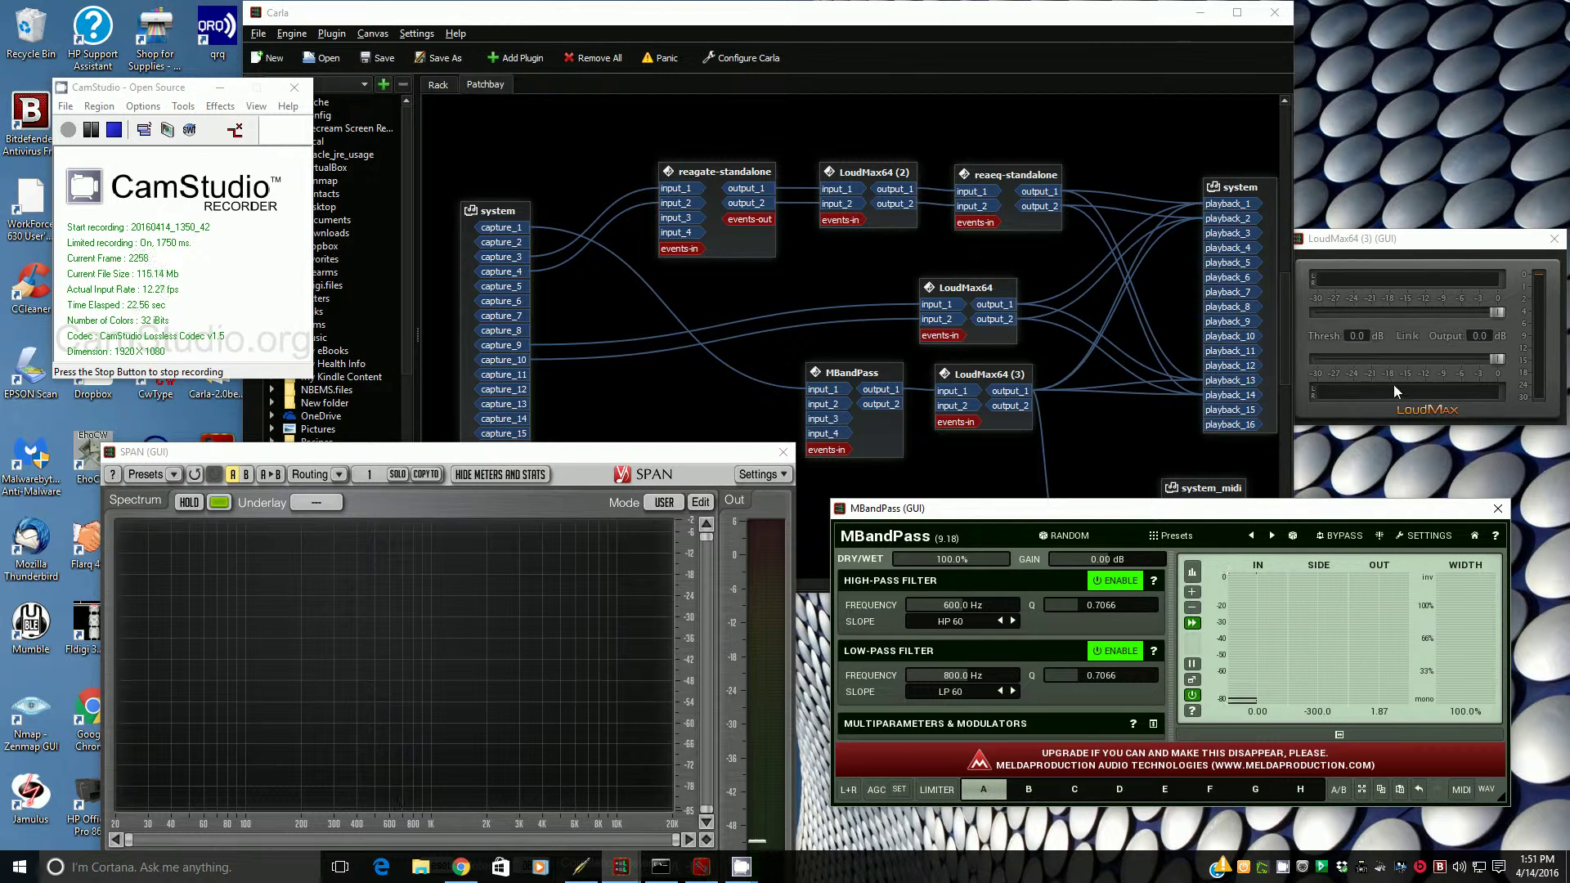
{"action": "left_click", "coordinate": [1349, 539]}
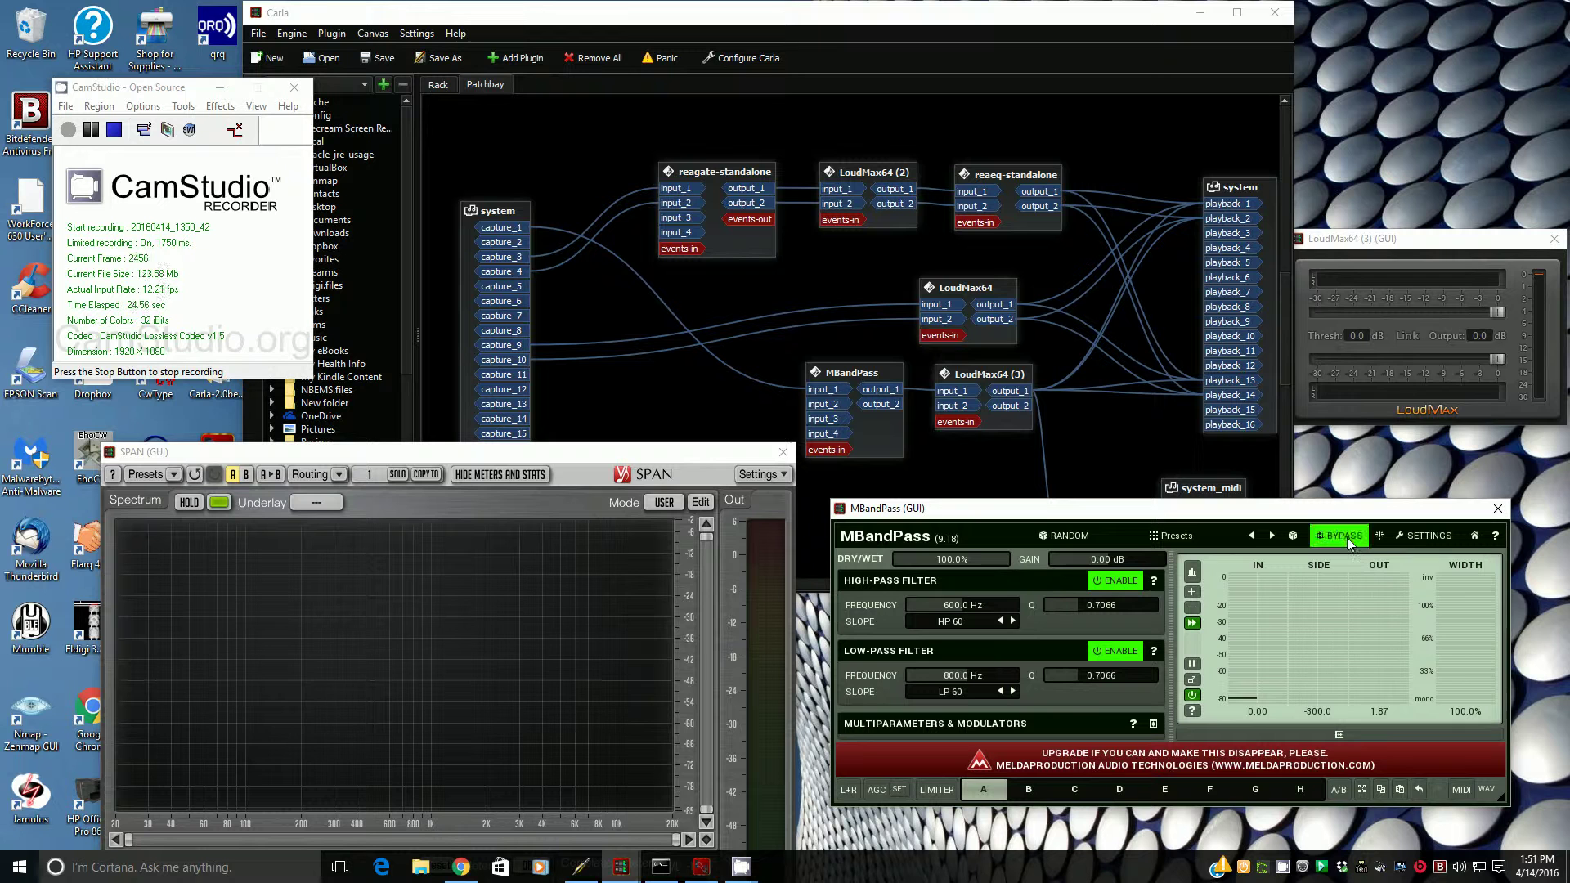
{"action": "left_click_drag", "start_coordinate": [1496, 359], "coordinate": [1296, 363]}
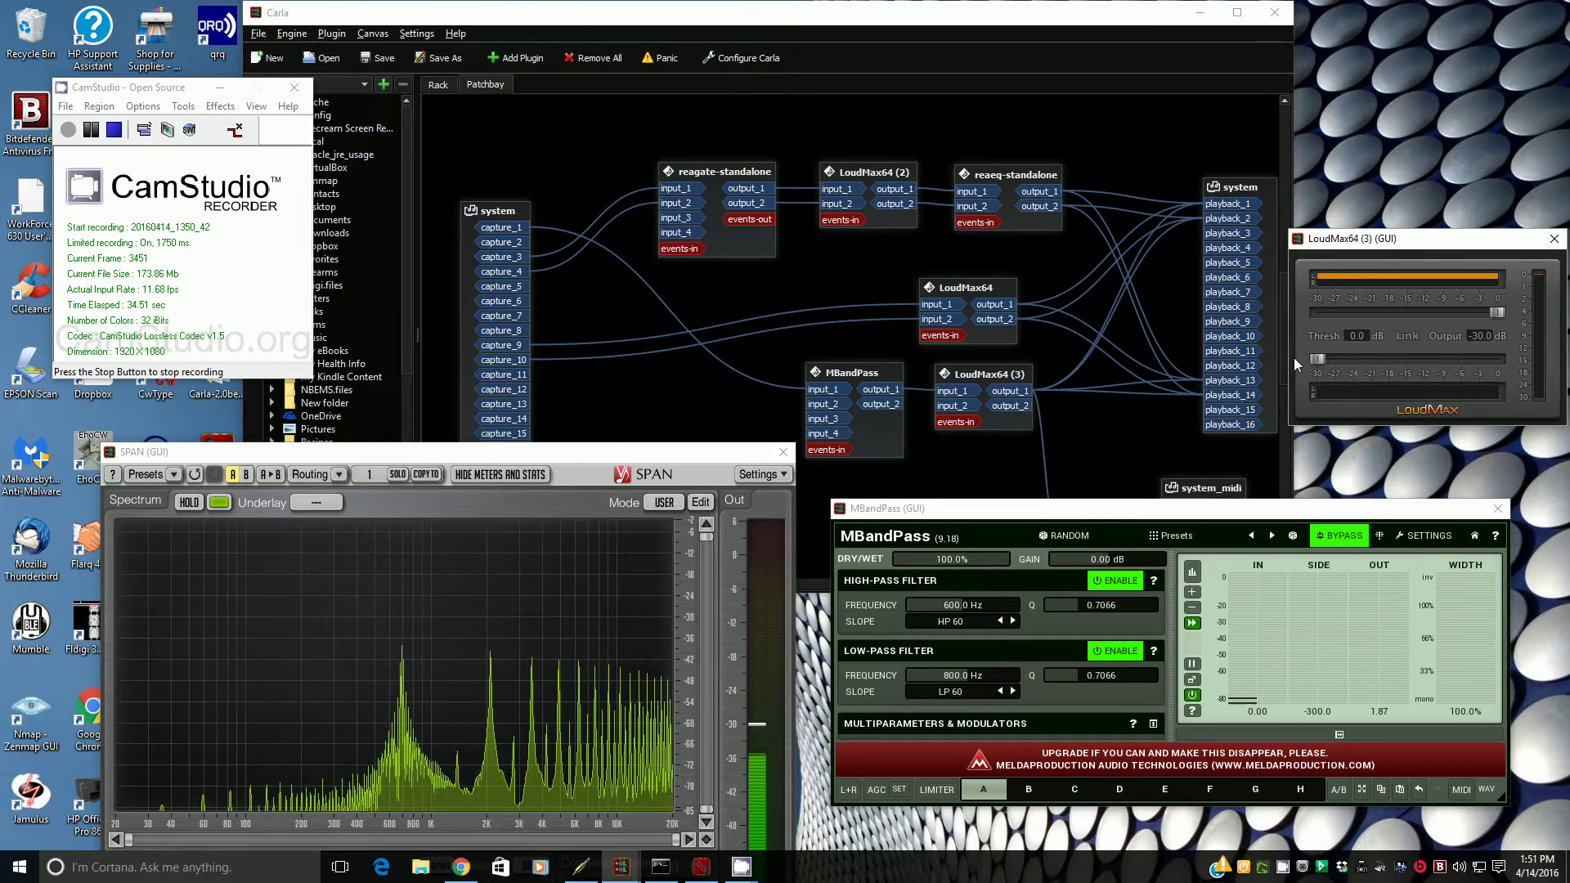
{"action": "left_click_drag", "start_coordinate": [1318, 360], "coordinate": [1508, 365]}
{"action": "left_click", "coordinate": [1353, 536]}
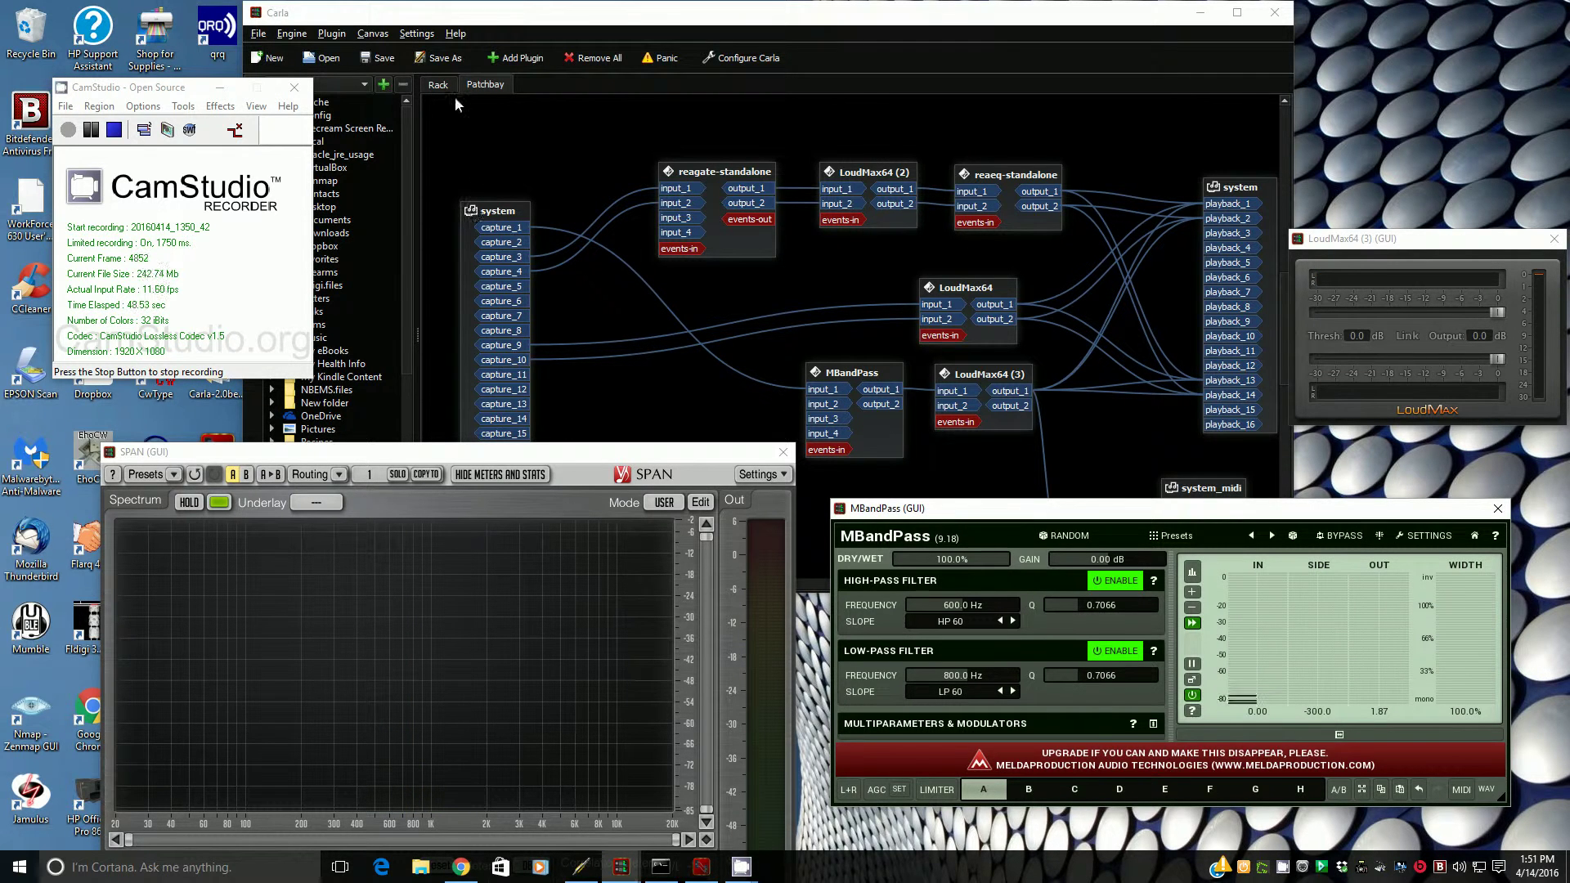
Step: In Carla's patchbay, move the system capture node up-left, MBandPass left, and LoudMax64 (3) left-down
{"action": "left_click", "coordinate": [344, 15]}
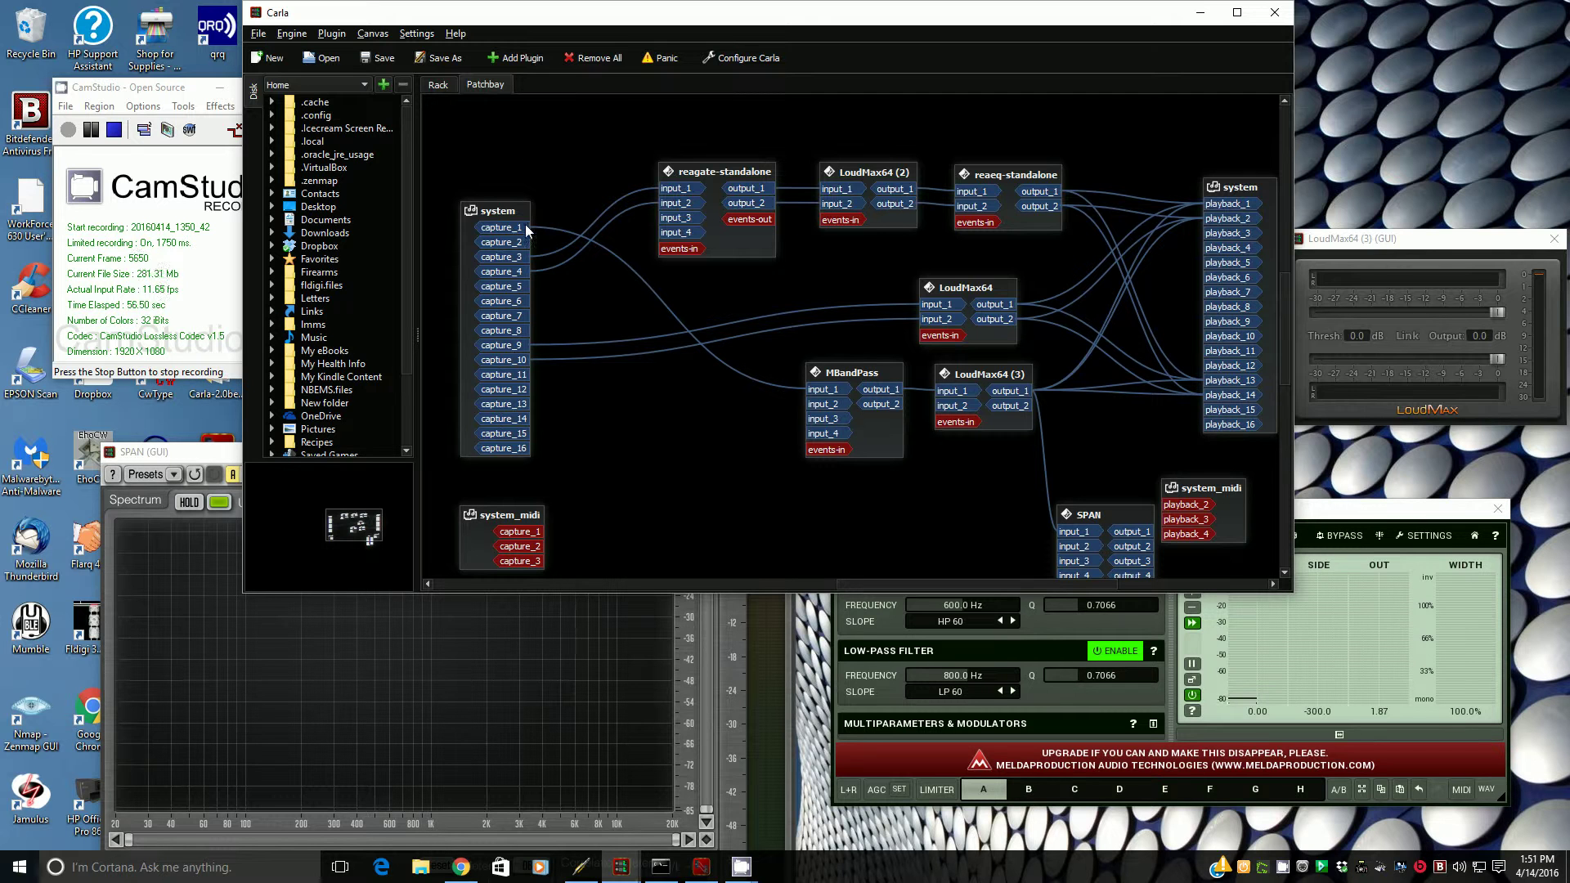
{"action": "left_click_drag", "start_coordinate": [507, 215], "coordinate": [492, 191]}
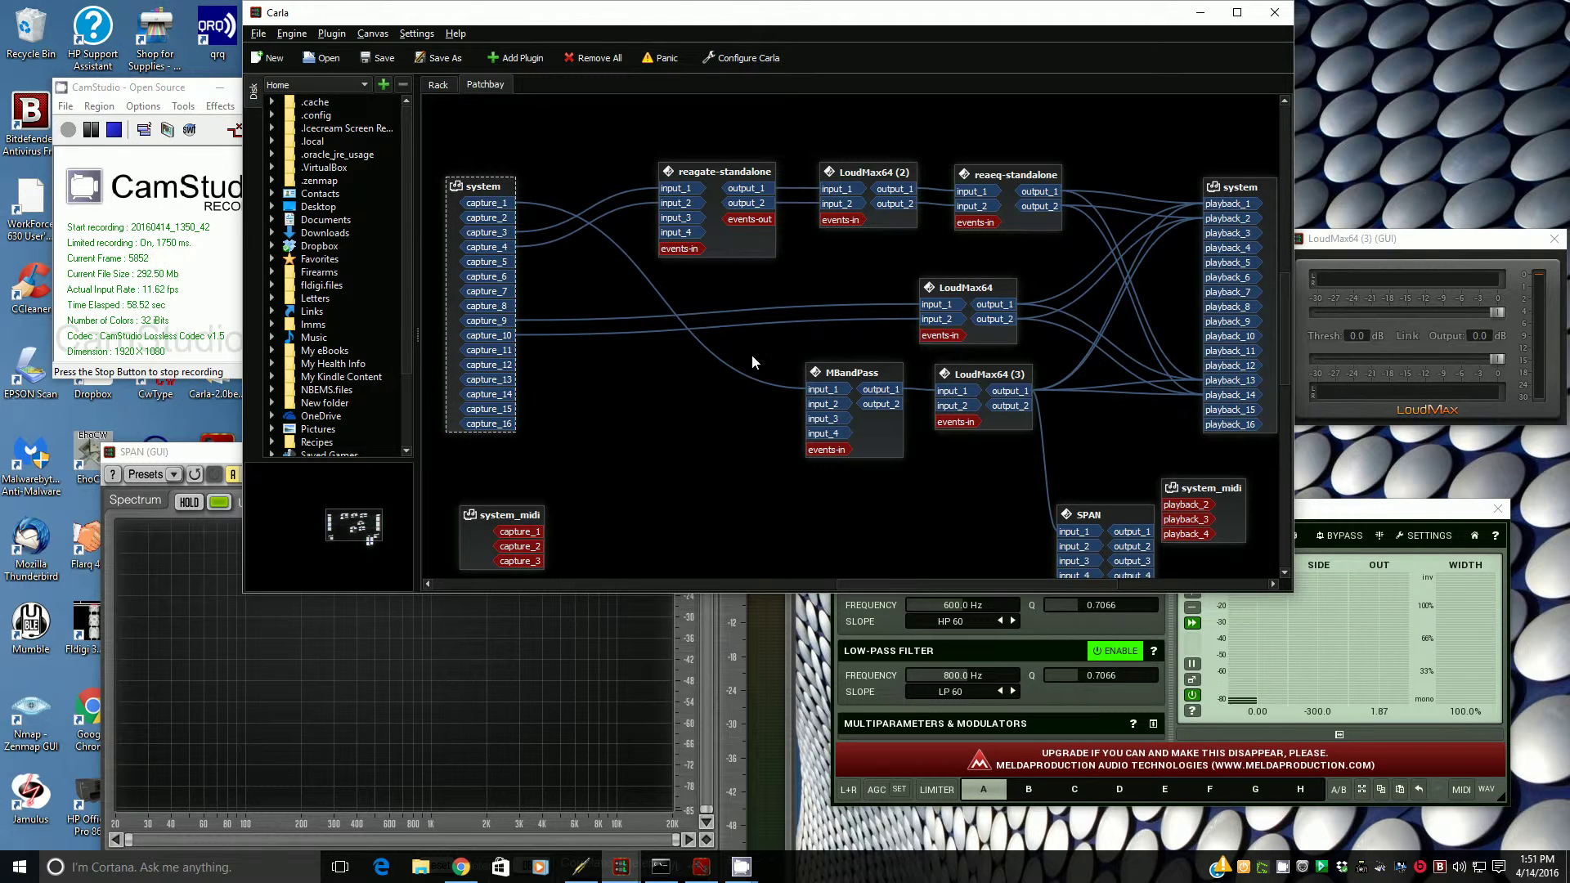
{"action": "left_click_drag", "start_coordinate": [820, 372], "coordinate": [763, 377]}
{"action": "left_click", "coordinate": [502, 206]}
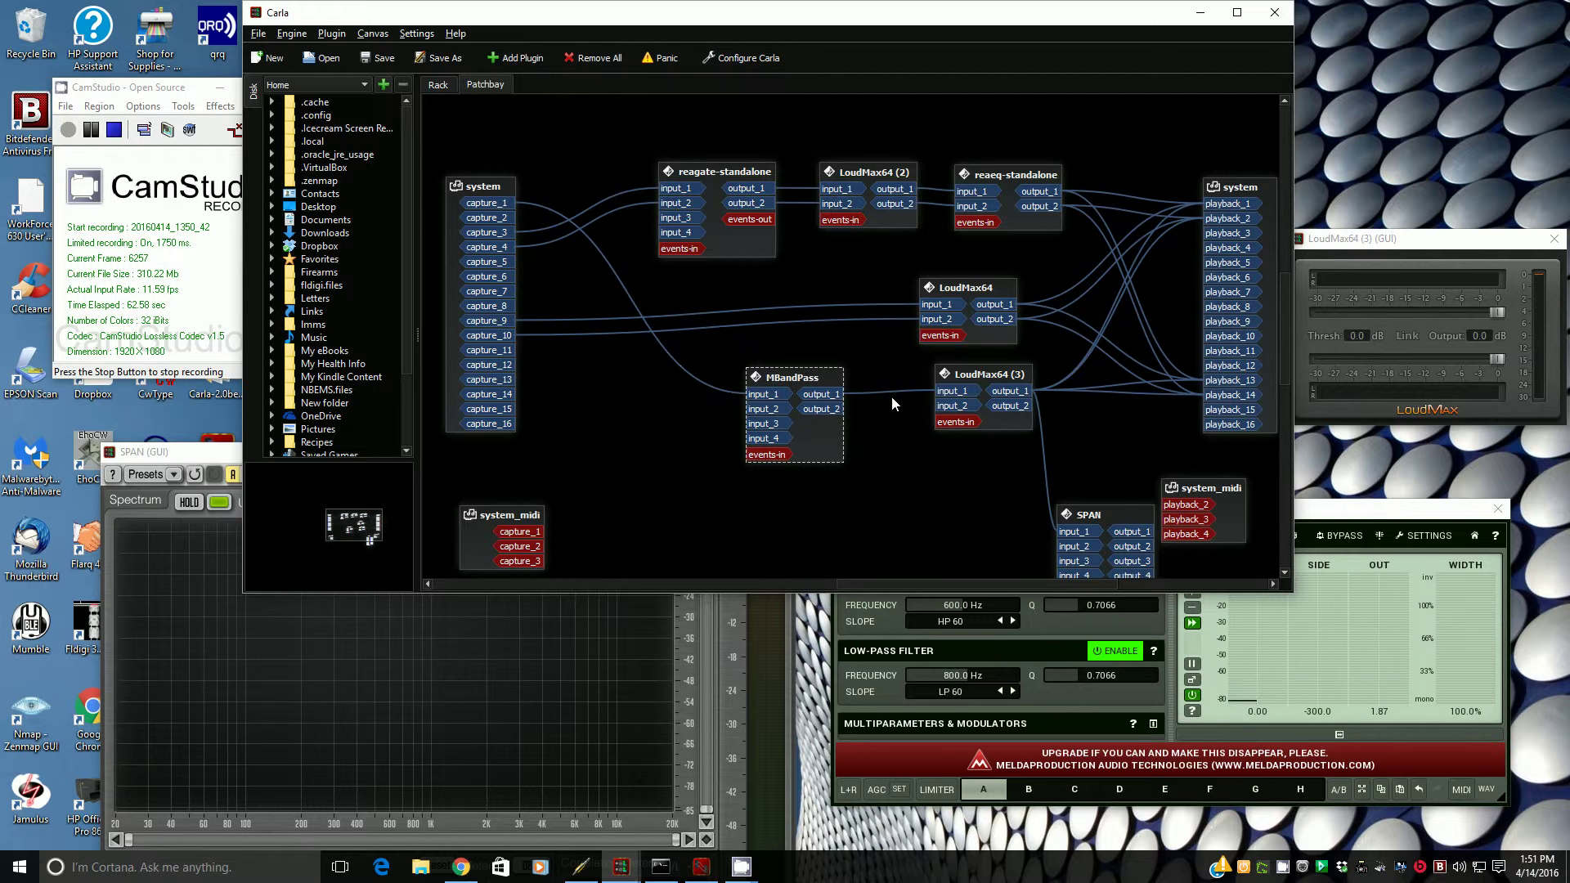
{"action": "left_click_drag", "start_coordinate": [992, 415], "coordinate": [967, 427]}
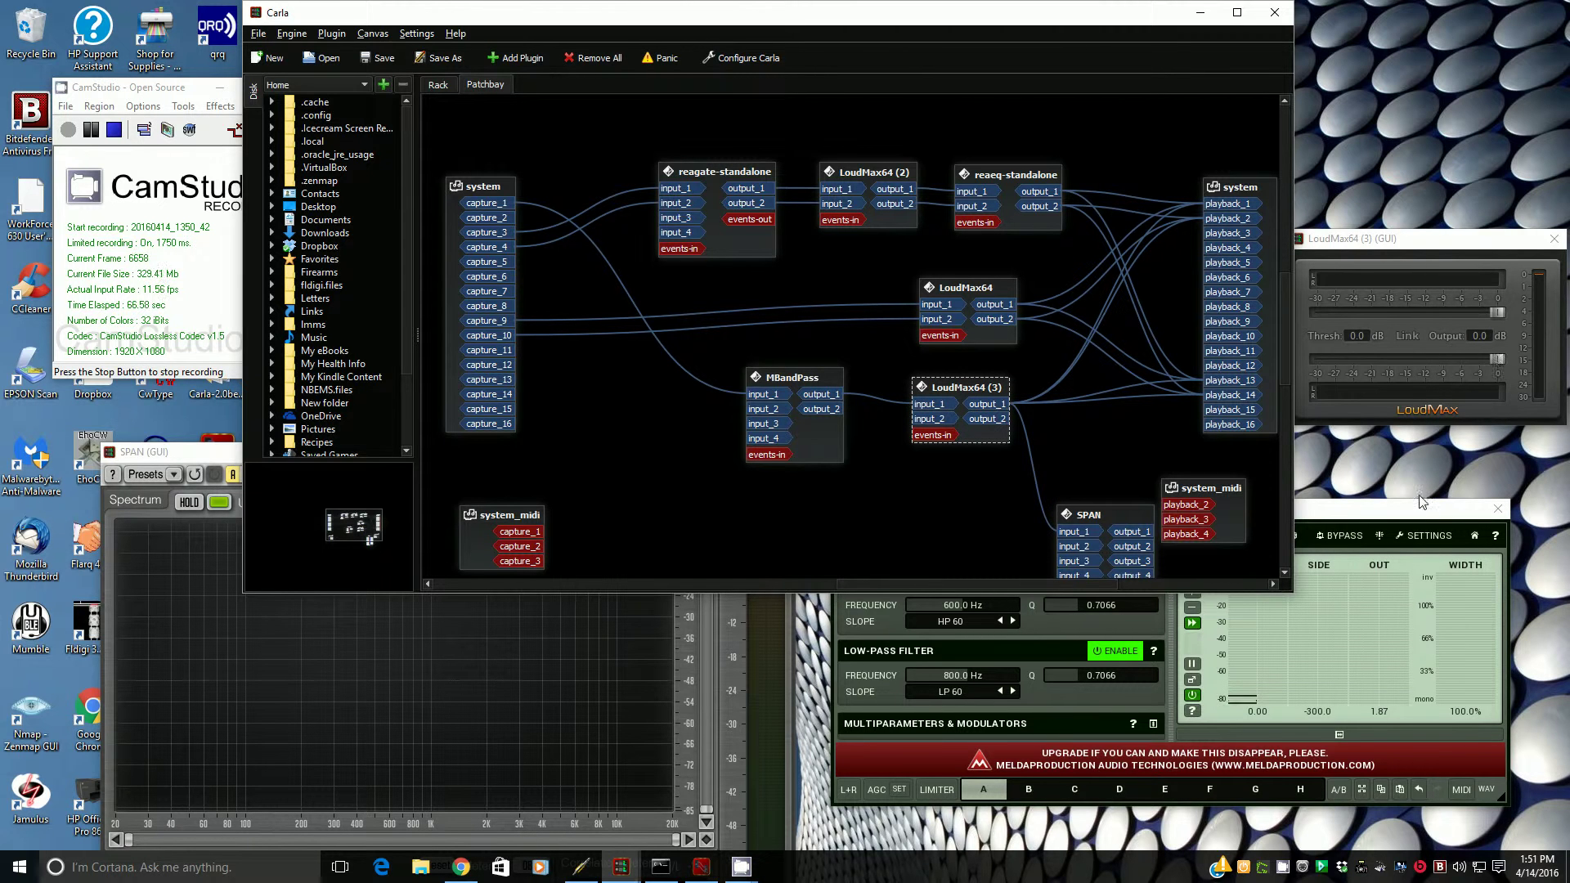
Step: Move the SPAN node up below LoudMax64 (3) and nudge LoudMax64 (3) slightly up-left
{"action": "left_click", "coordinate": [1336, 556]}
{"action": "left_click", "coordinate": [1090, 426]}
{"action": "left_click_drag", "start_coordinate": [1097, 498], "coordinate": [1083, 454]}
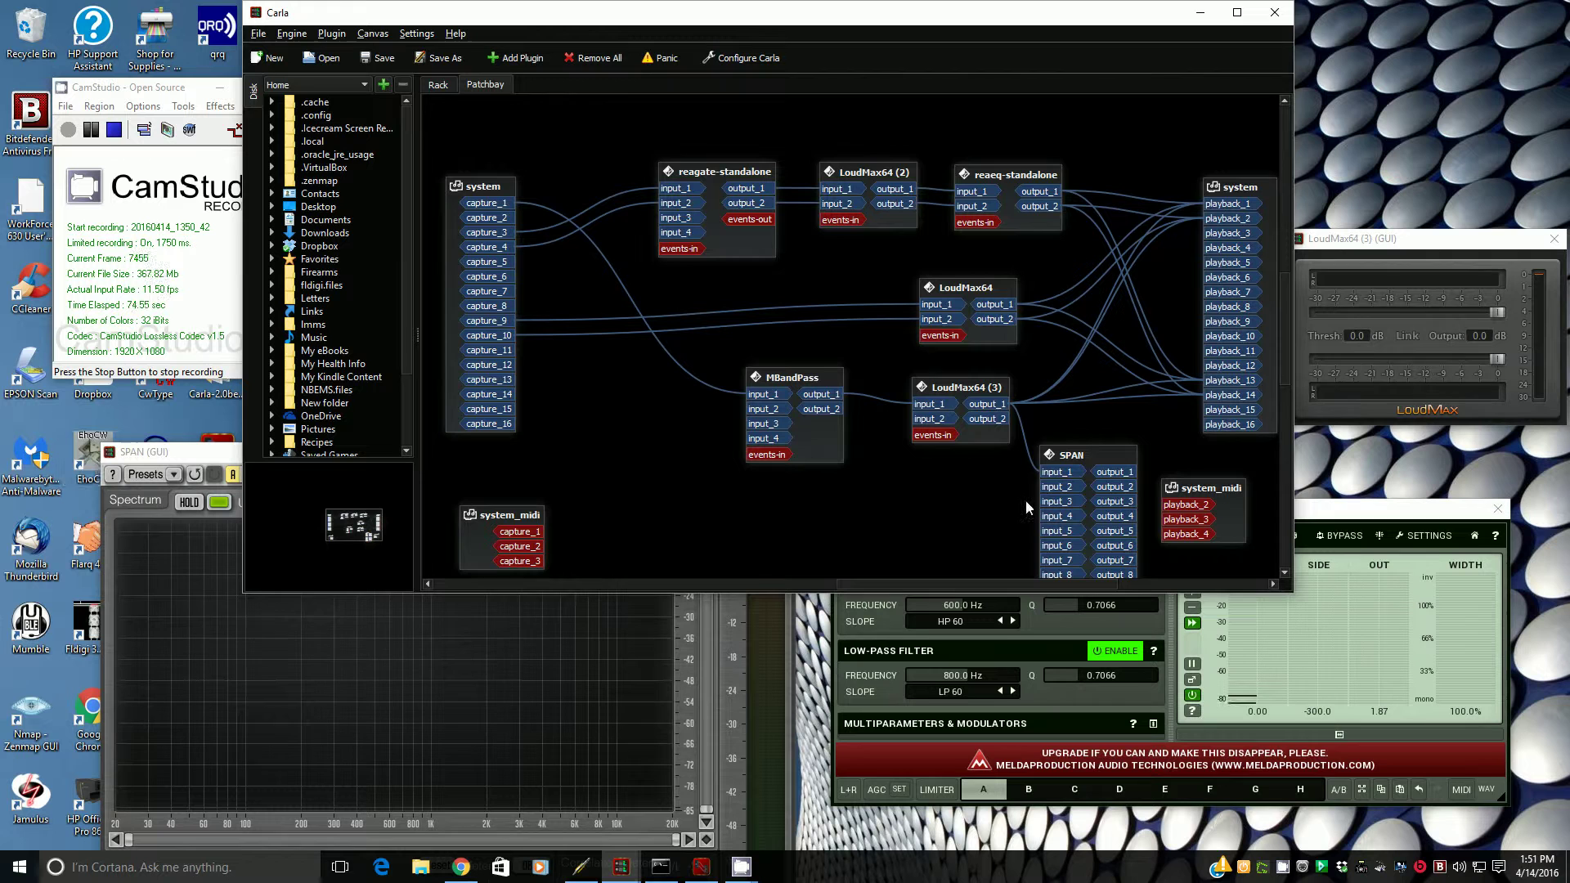
{"action": "left_click", "coordinate": [1094, 453]}
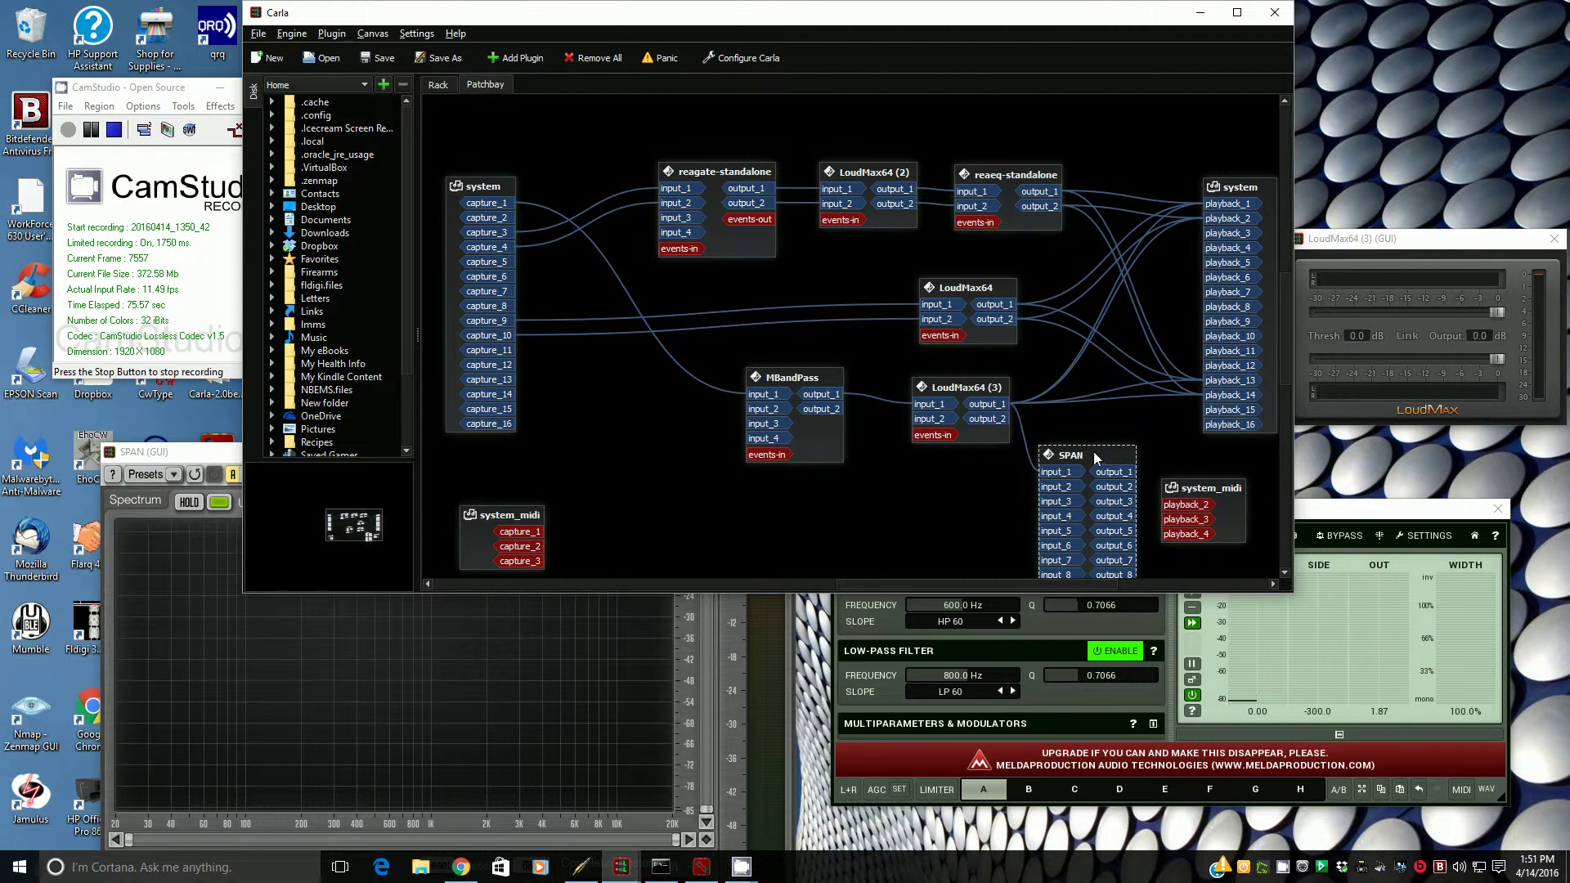
{"action": "left_click", "coordinate": [196, 455]}
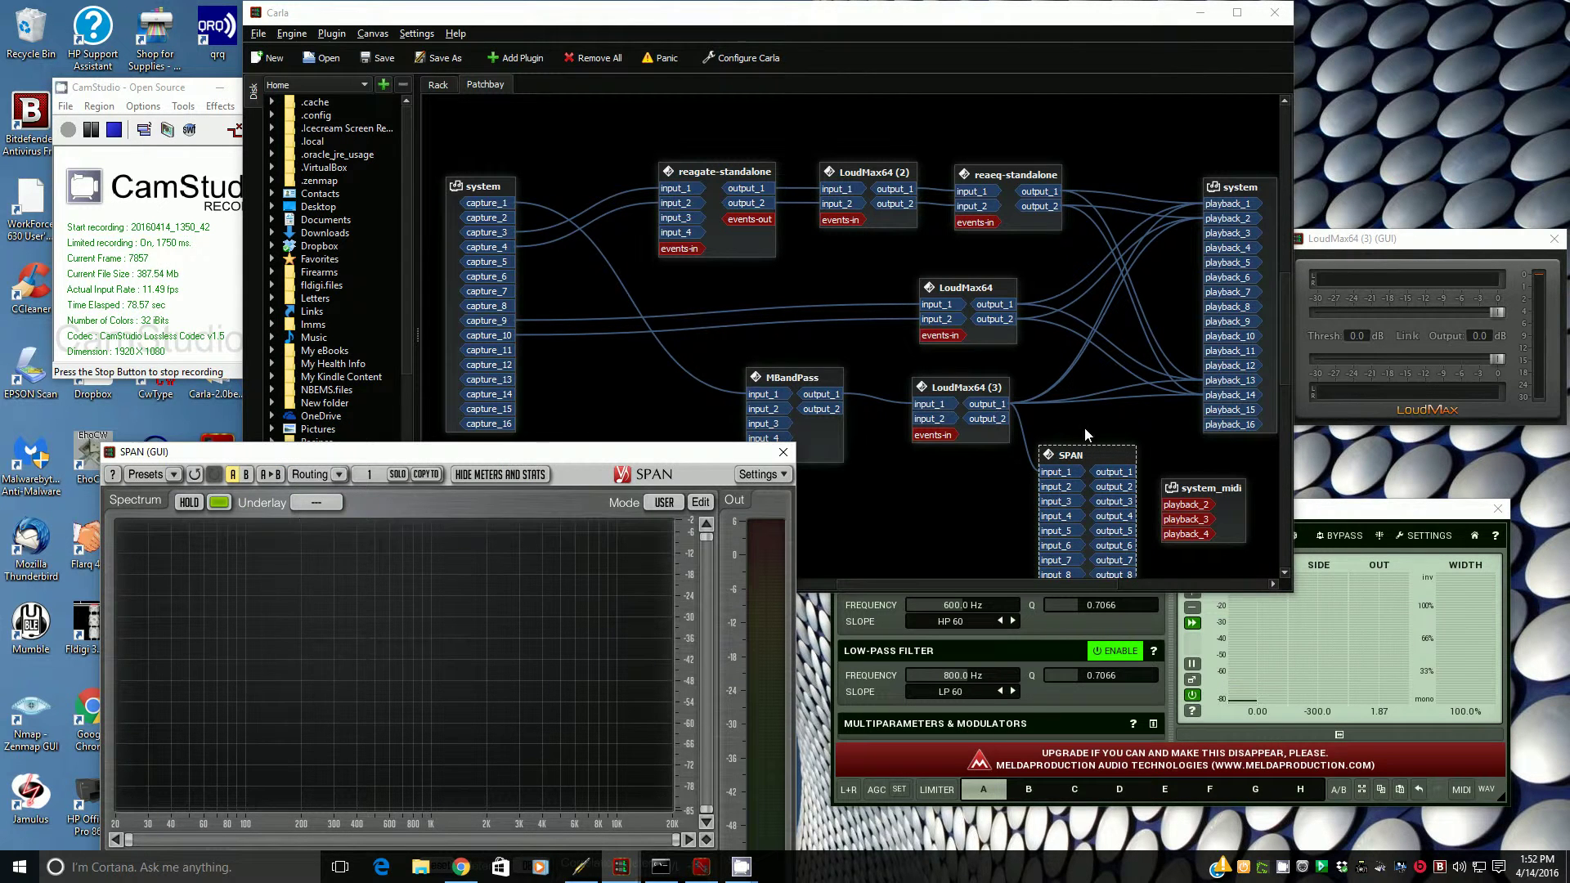
{"action": "left_click_drag", "start_coordinate": [989, 390], "coordinate": [980, 386]}
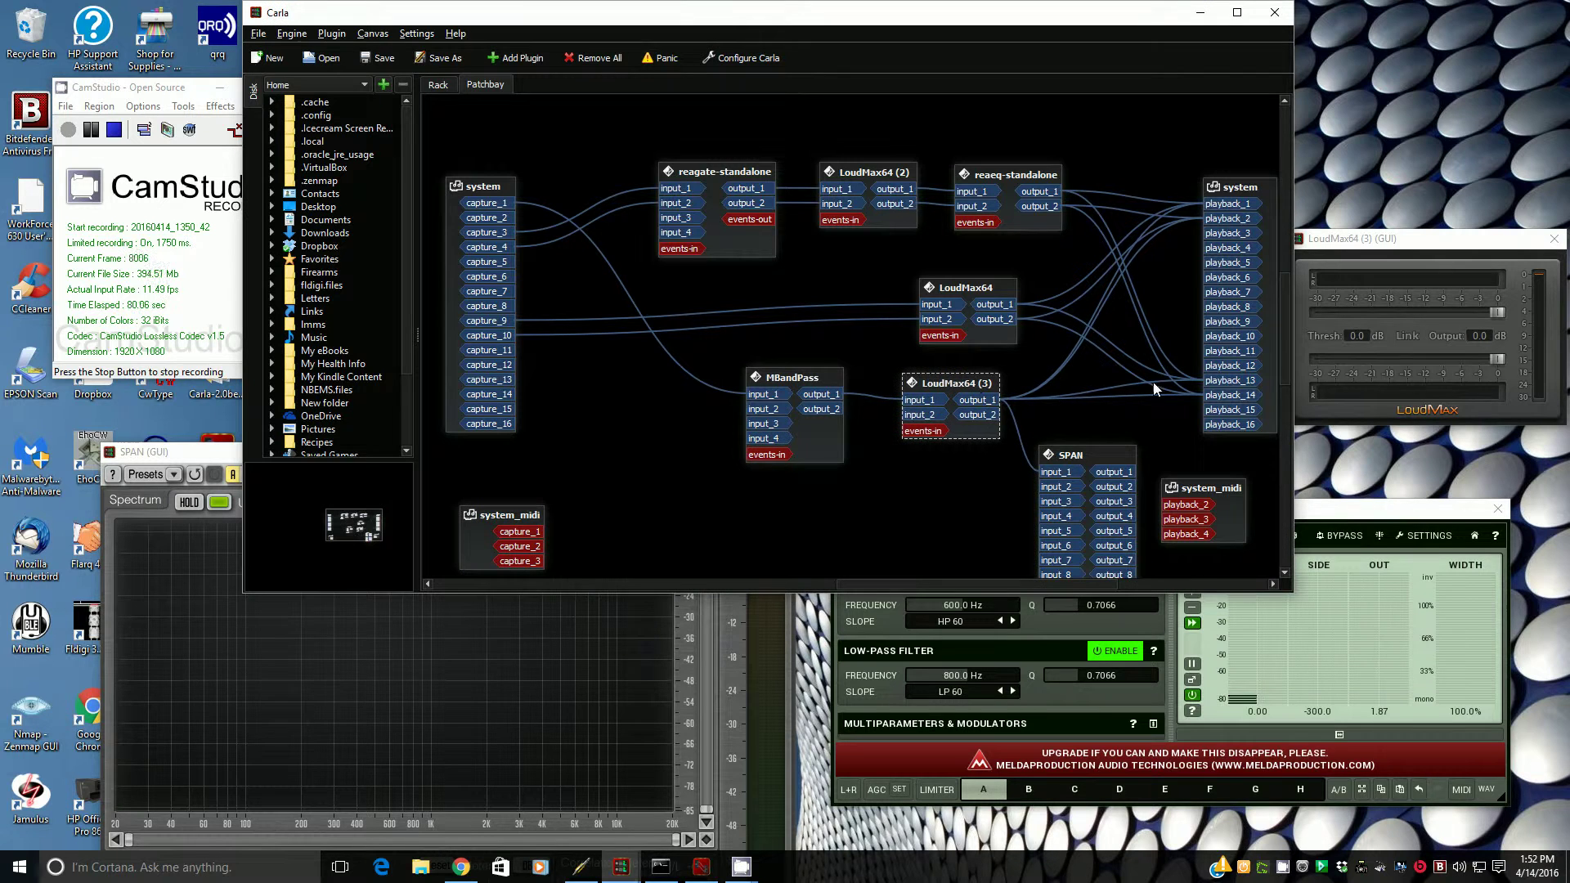
Step: Check the output system, reagate and reaeq nodes, then shift LoudMax64 left toward the centre
{"action": "left_click", "coordinate": [1223, 392]}
{"action": "left_click", "coordinate": [1227, 212]}
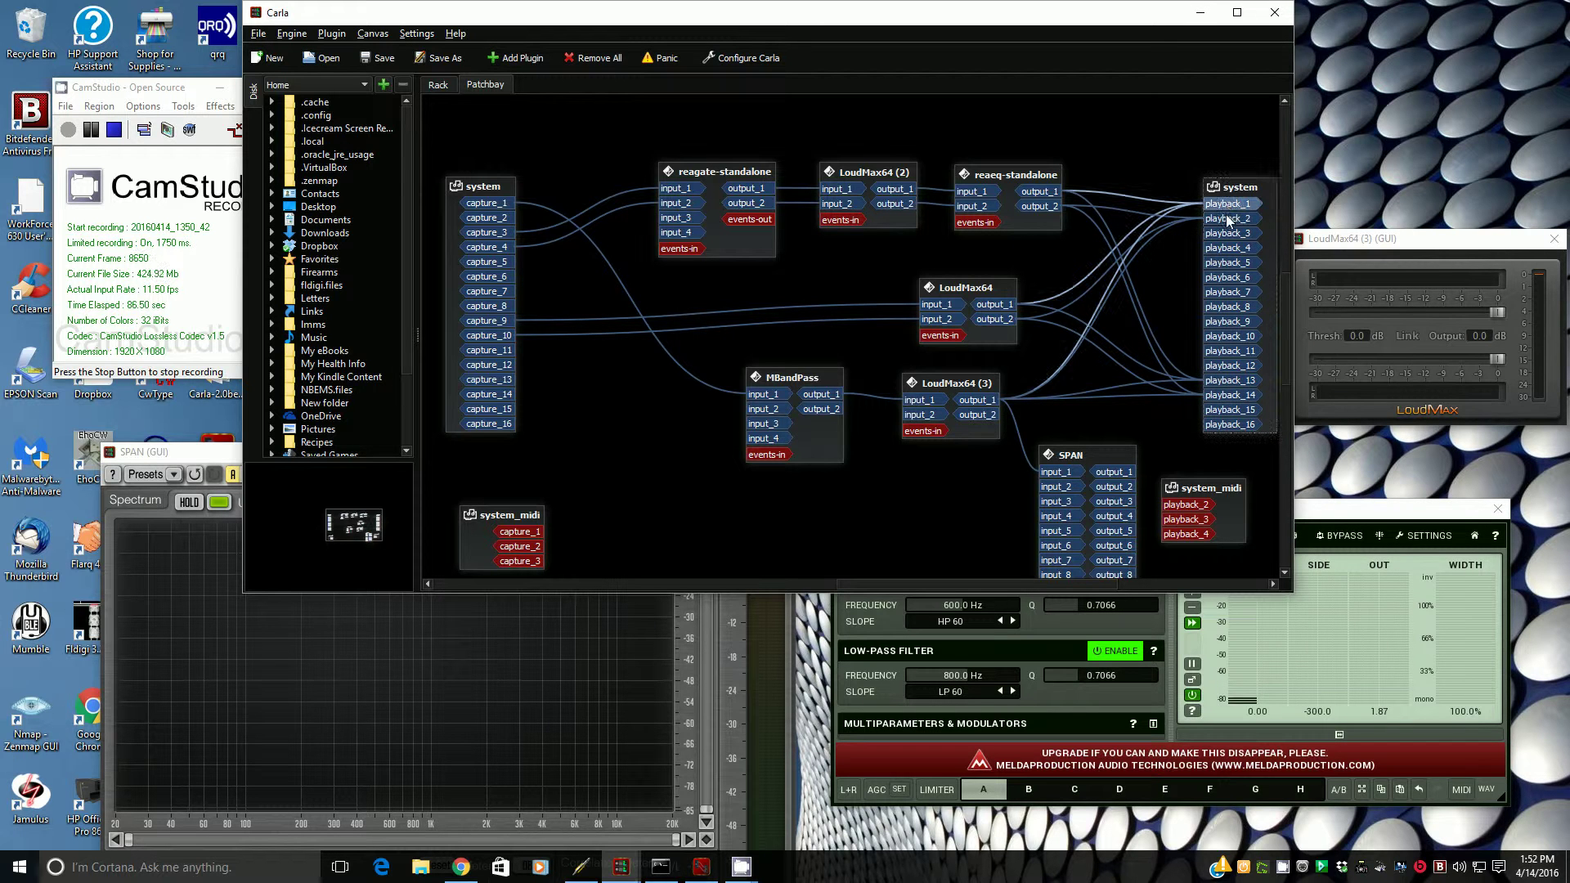
{"action": "left_click", "coordinate": [734, 175]}
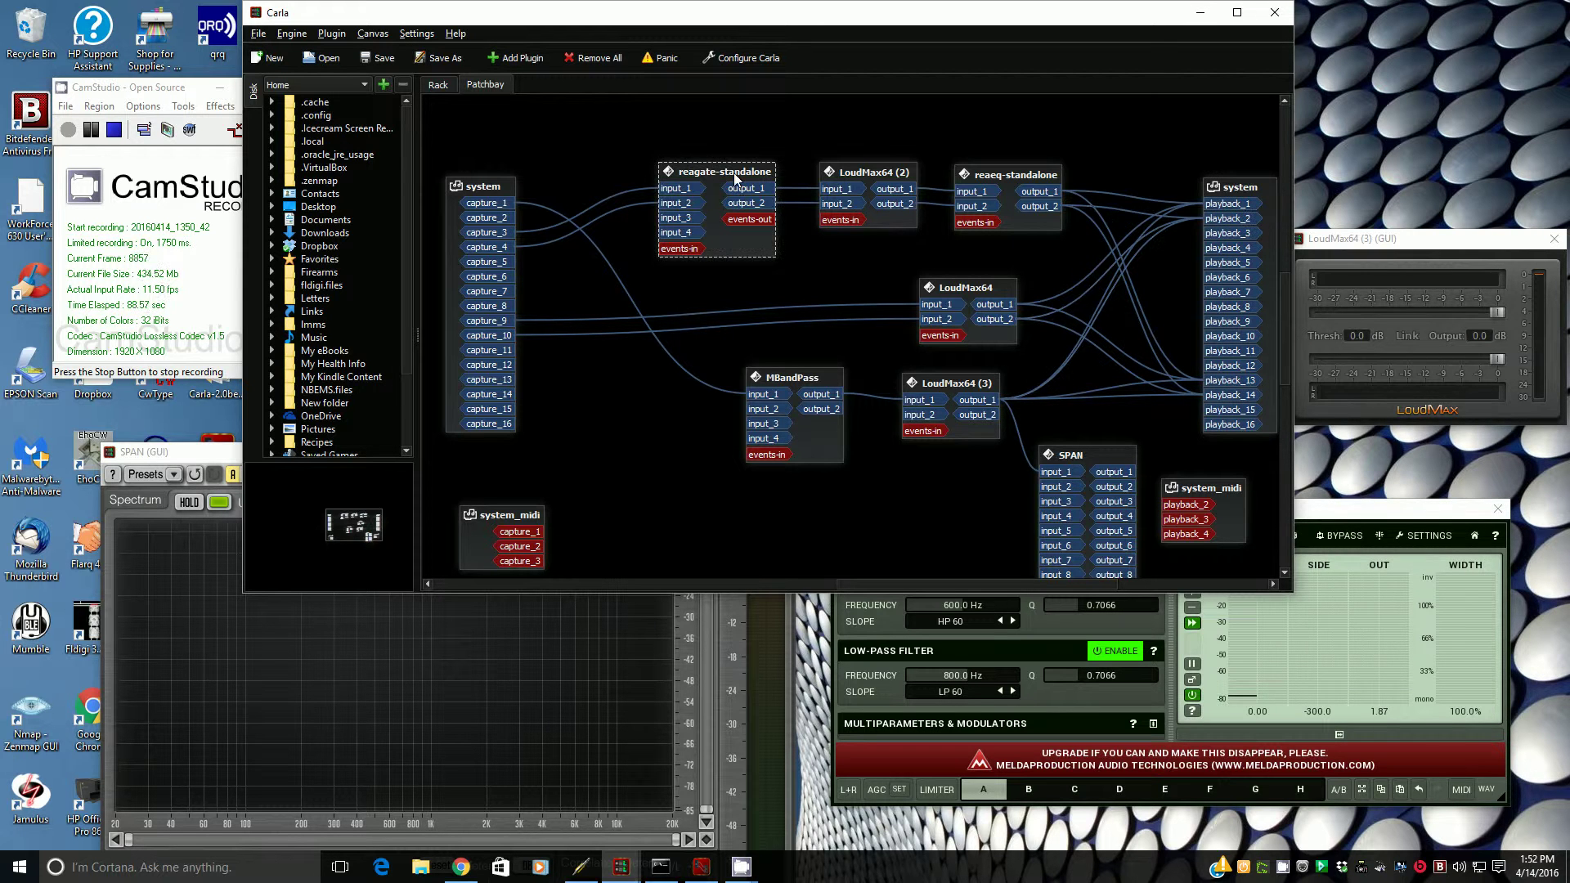
{"action": "left_click", "coordinate": [861, 174]}
{"action": "left_click", "coordinate": [1014, 172]}
{"action": "left_click_drag", "start_coordinate": [964, 286], "coordinate": [851, 283]}
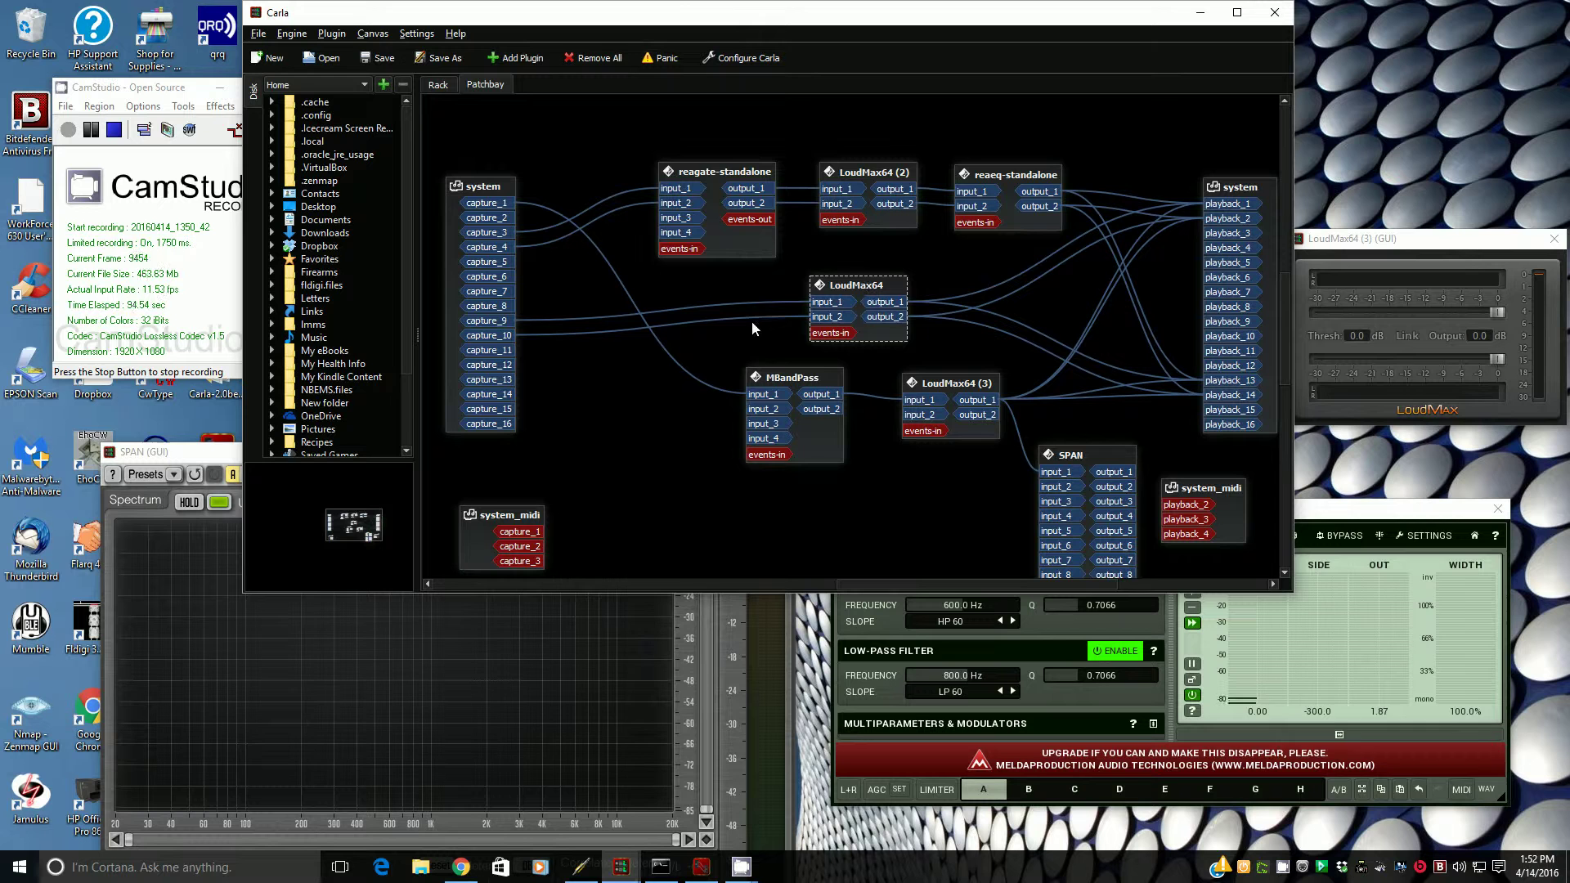
{"action": "left_click", "coordinate": [800, 376]}
Step: Minimize Carla, restore Catia, and move the Mumble Output 1 and FLdigi 1 nodes
{"action": "left_click", "coordinate": [1199, 12]}
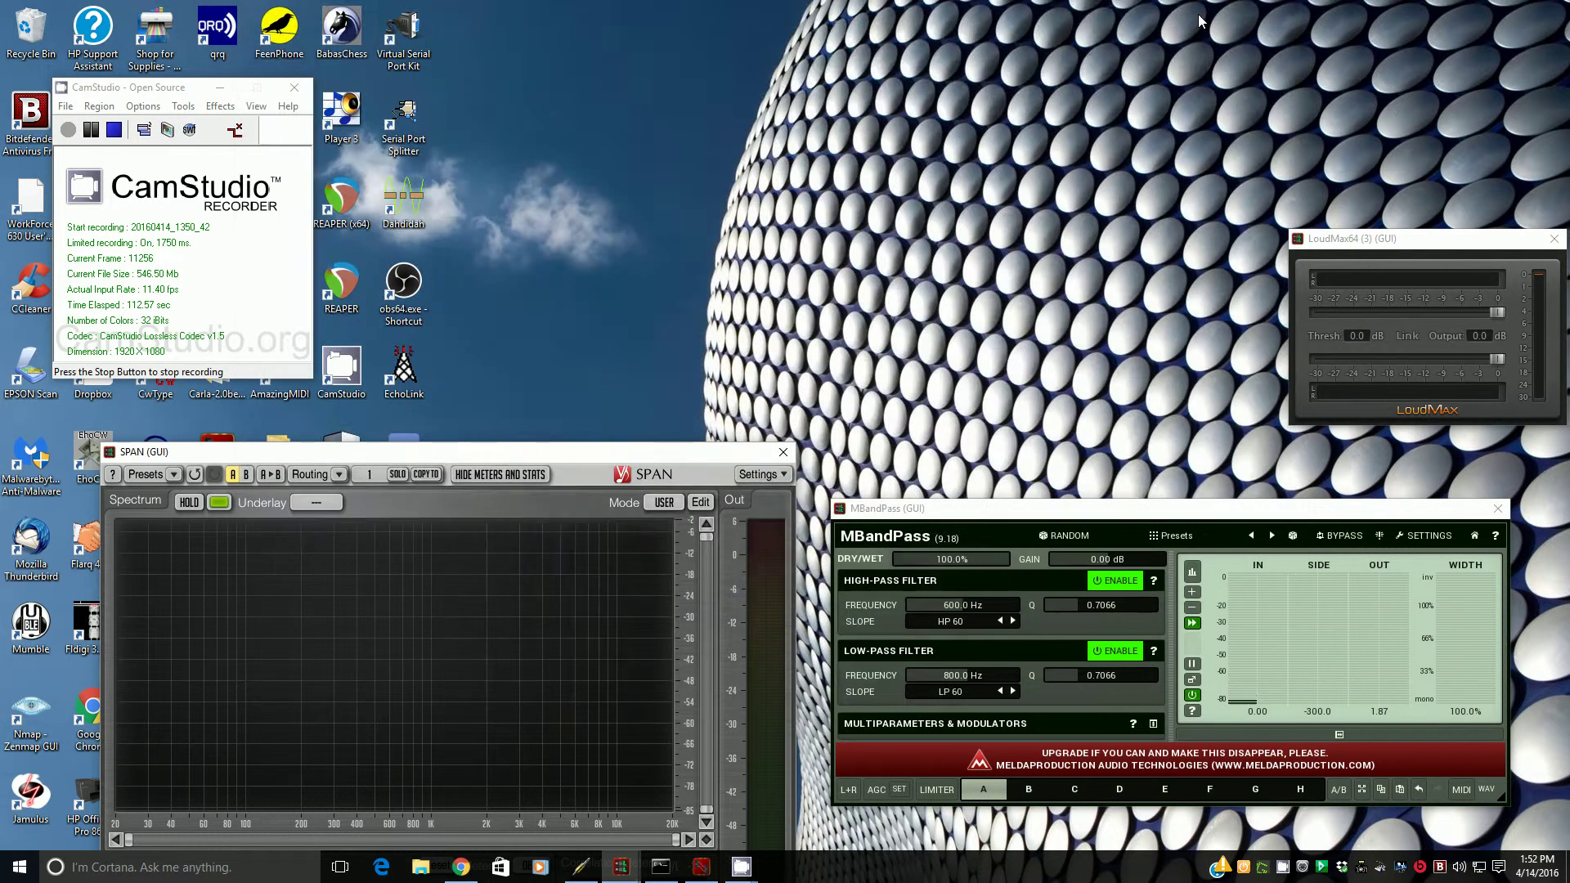
{"action": "left_click", "coordinate": [701, 866]}
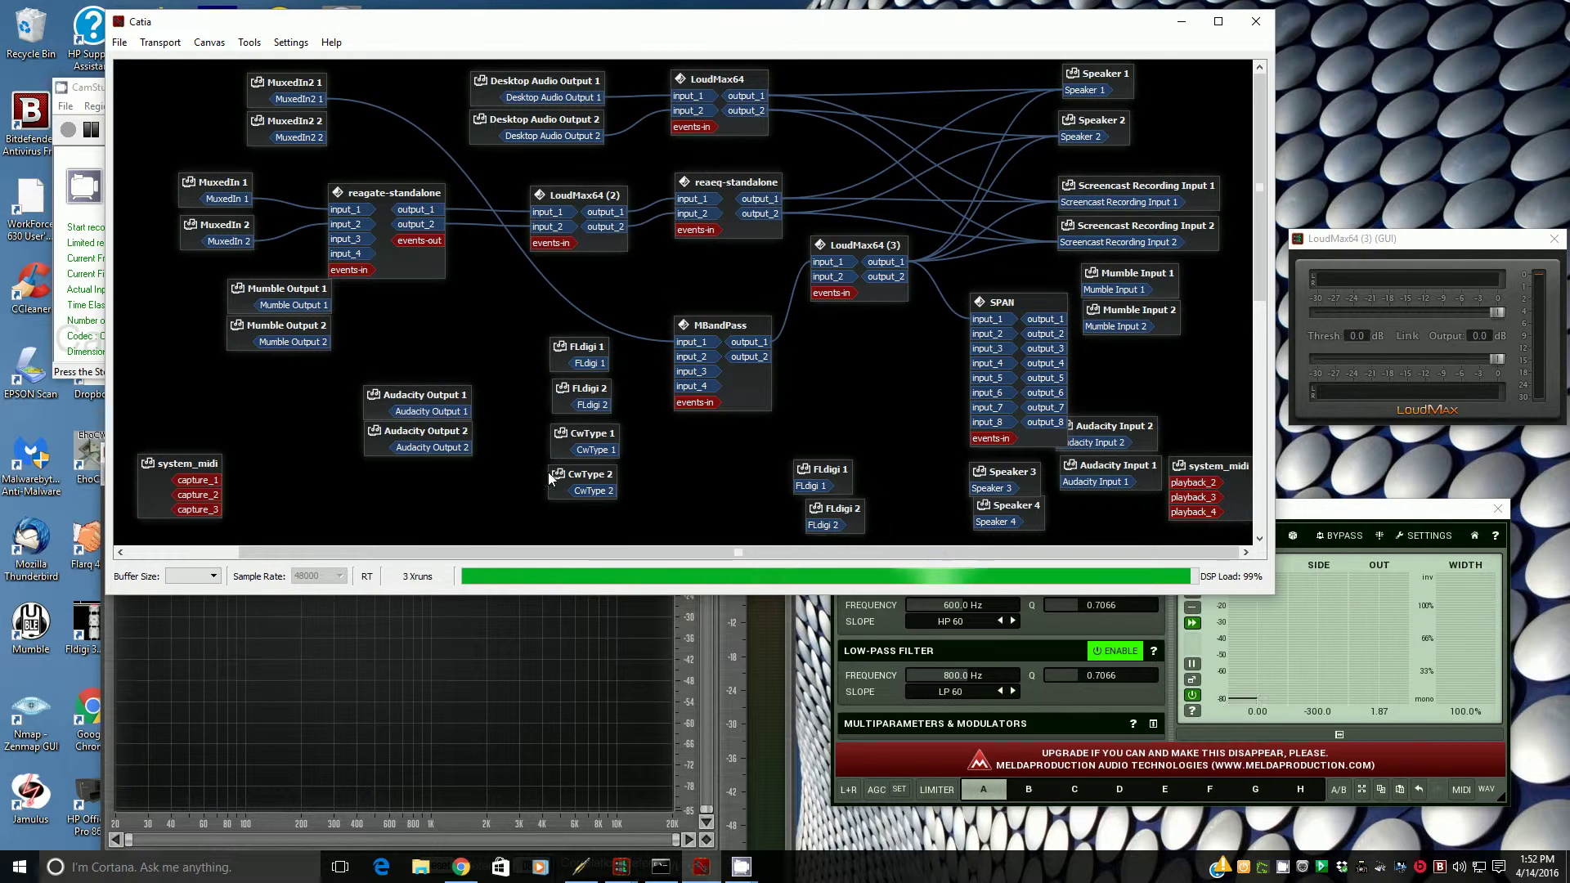
{"action": "left_click_drag", "start_coordinate": [264, 292], "coordinate": [239, 327]}
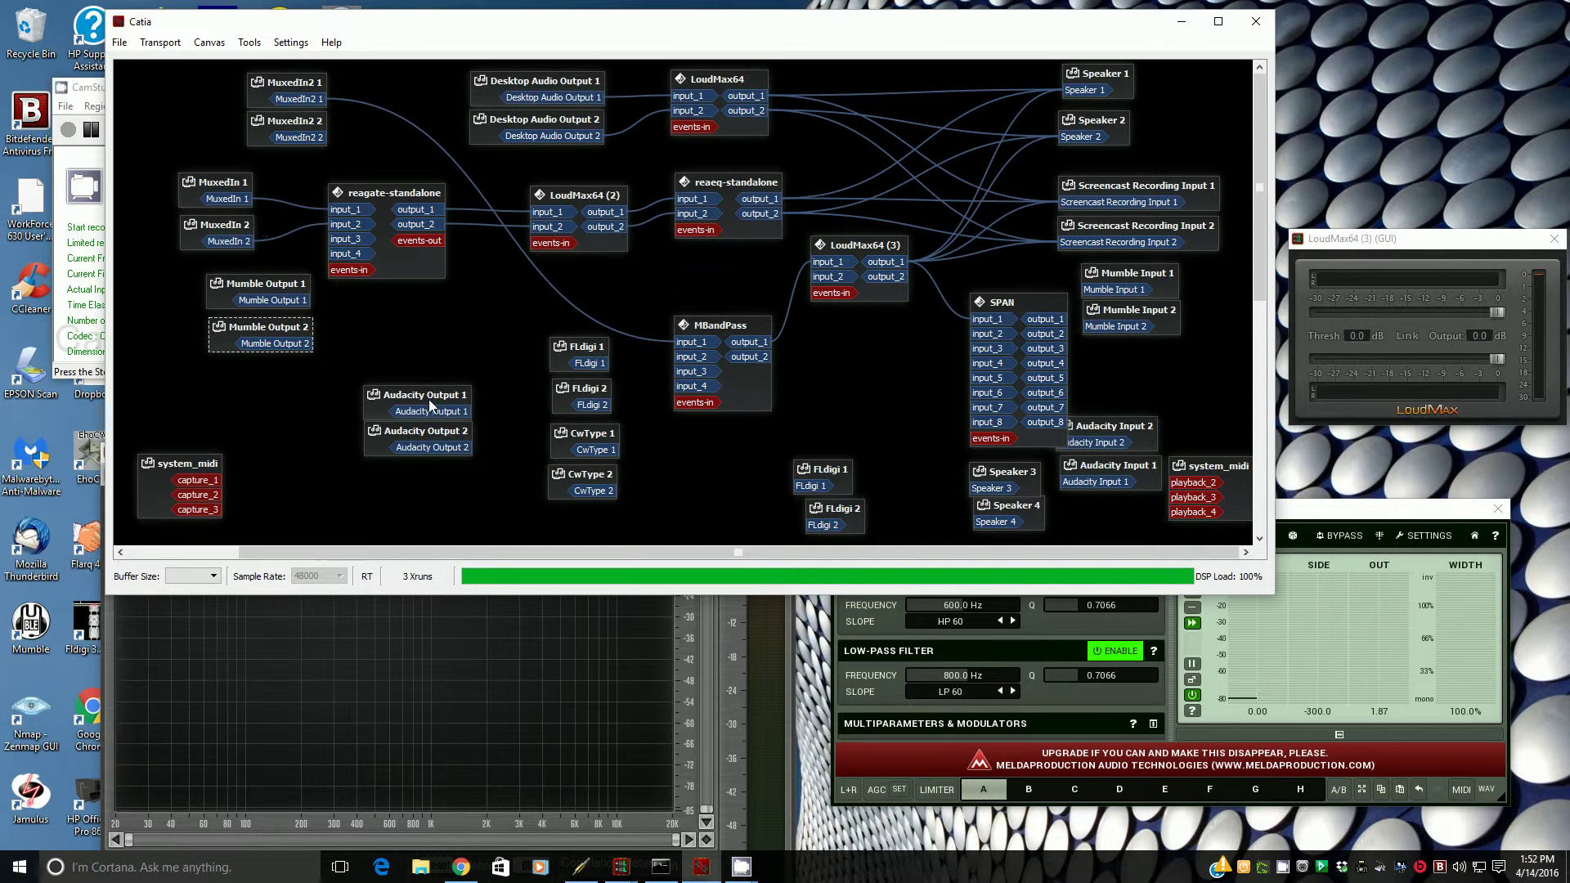
{"action": "left_click_drag", "start_coordinate": [576, 350], "coordinate": [573, 347]}
Step: Select the FLdigi 2, CwType 1, Screencast Recording Input 1 and Mumble Input 2 nodes, then minimize Catia
{"action": "left_click", "coordinate": [577, 390]}
{"action": "left_click", "coordinate": [567, 433]}
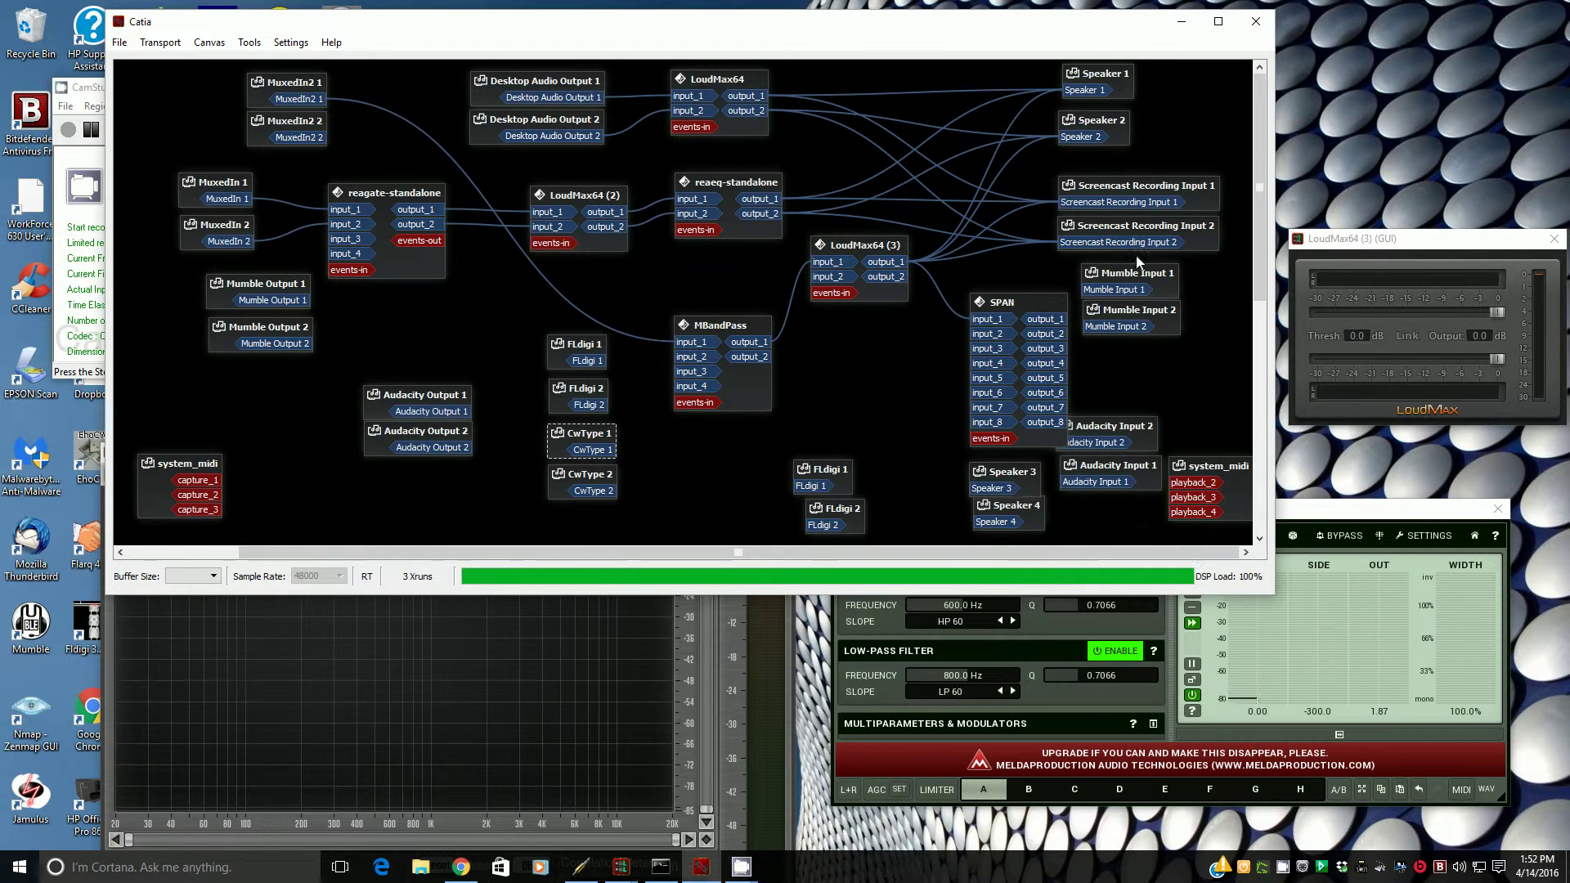
{"action": "left_click", "coordinate": [1123, 188]}
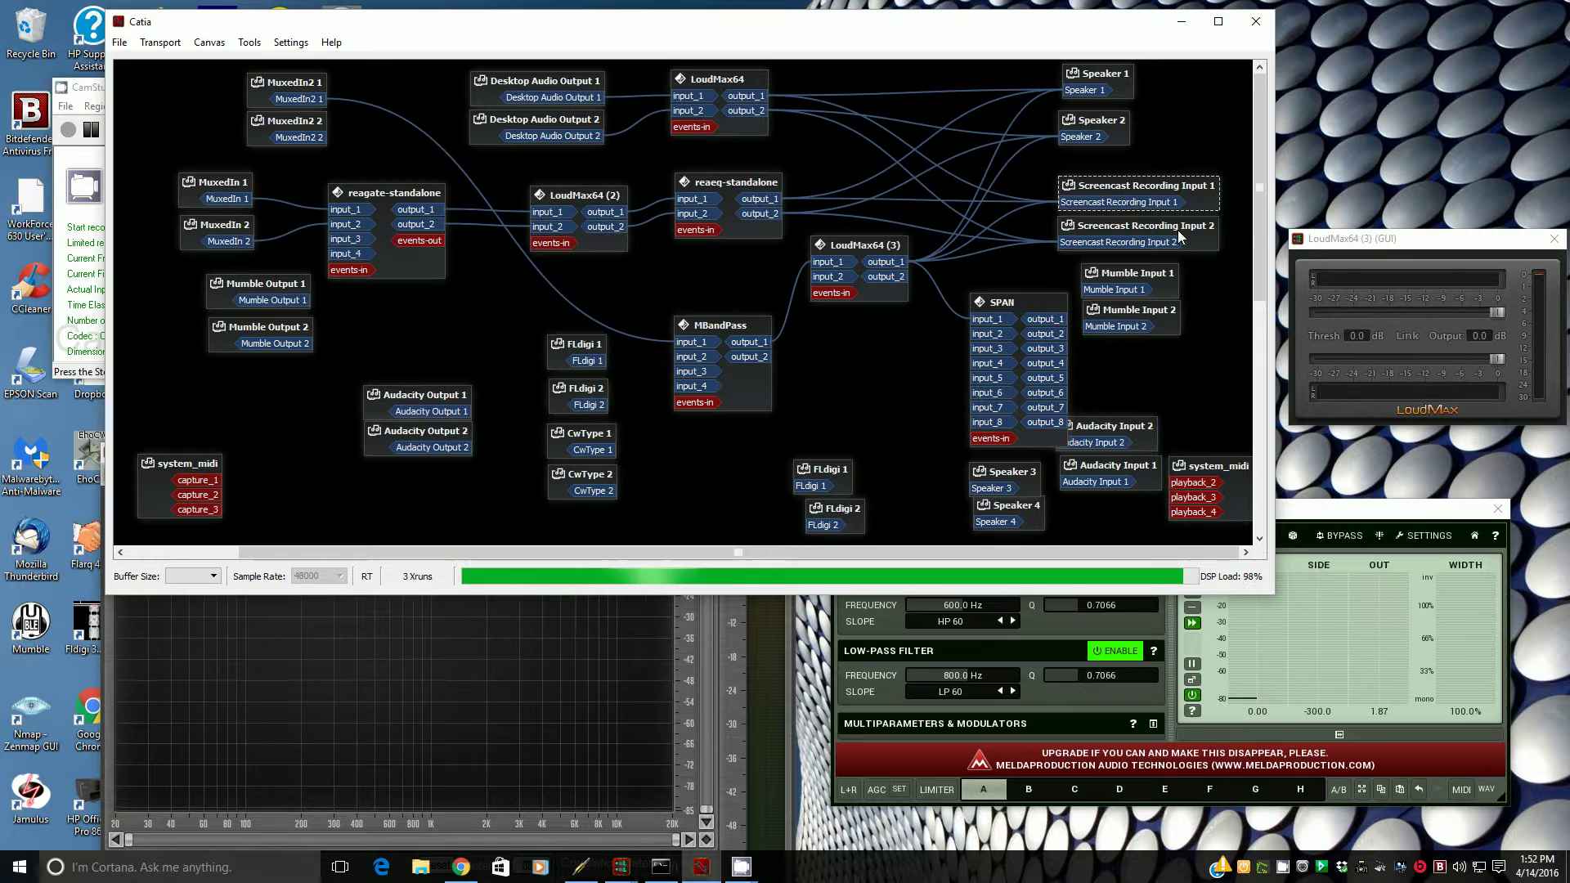
{"action": "left_click", "coordinate": [1171, 313]}
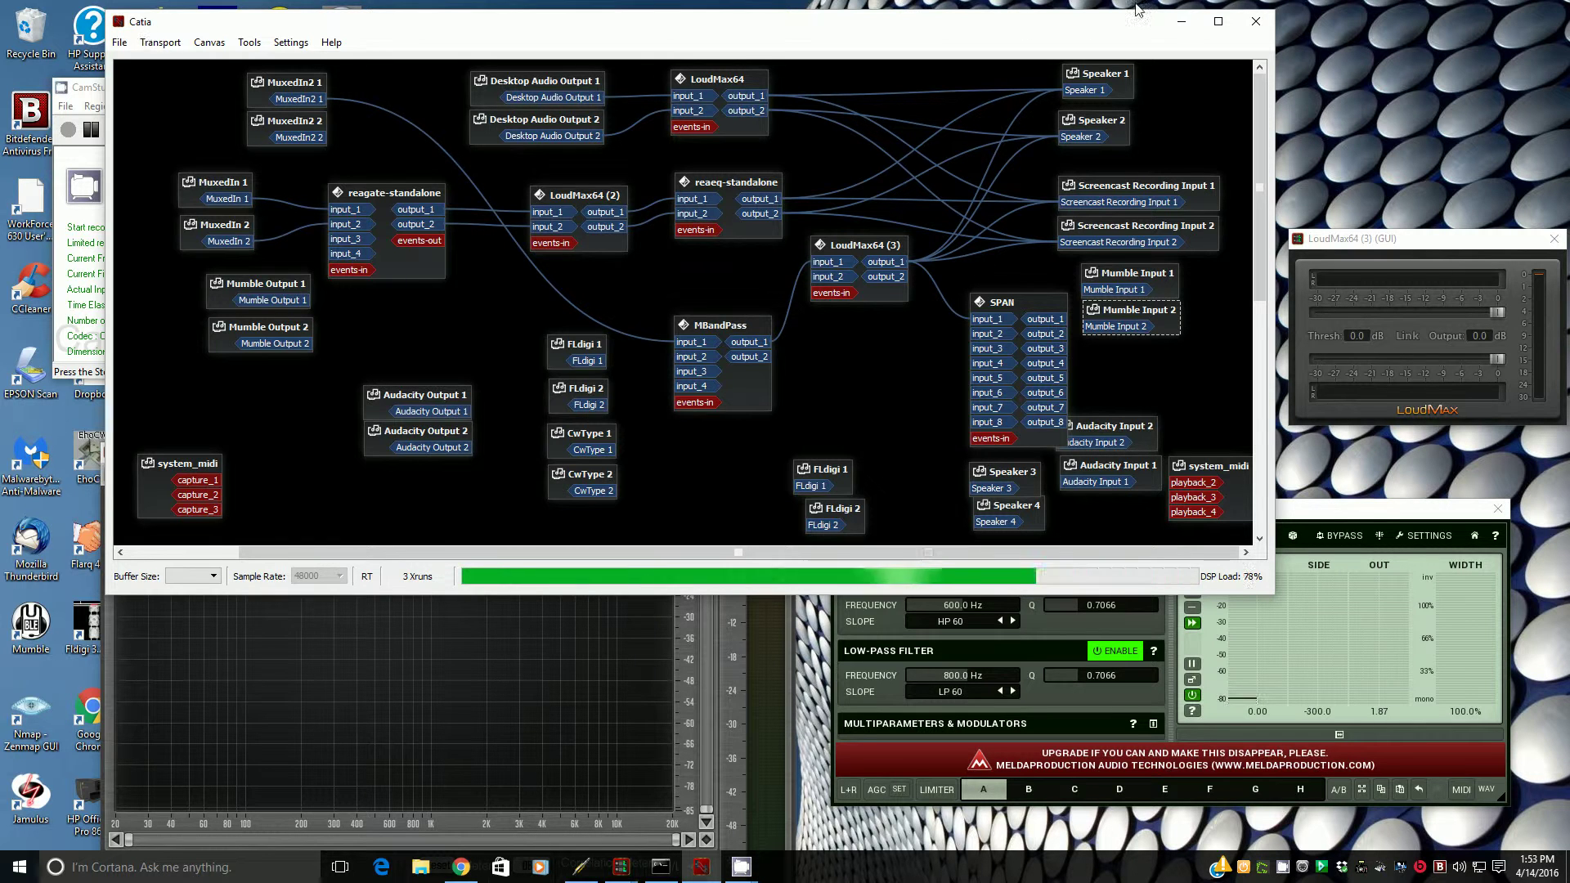
{"action": "left_click", "coordinate": [1179, 25]}
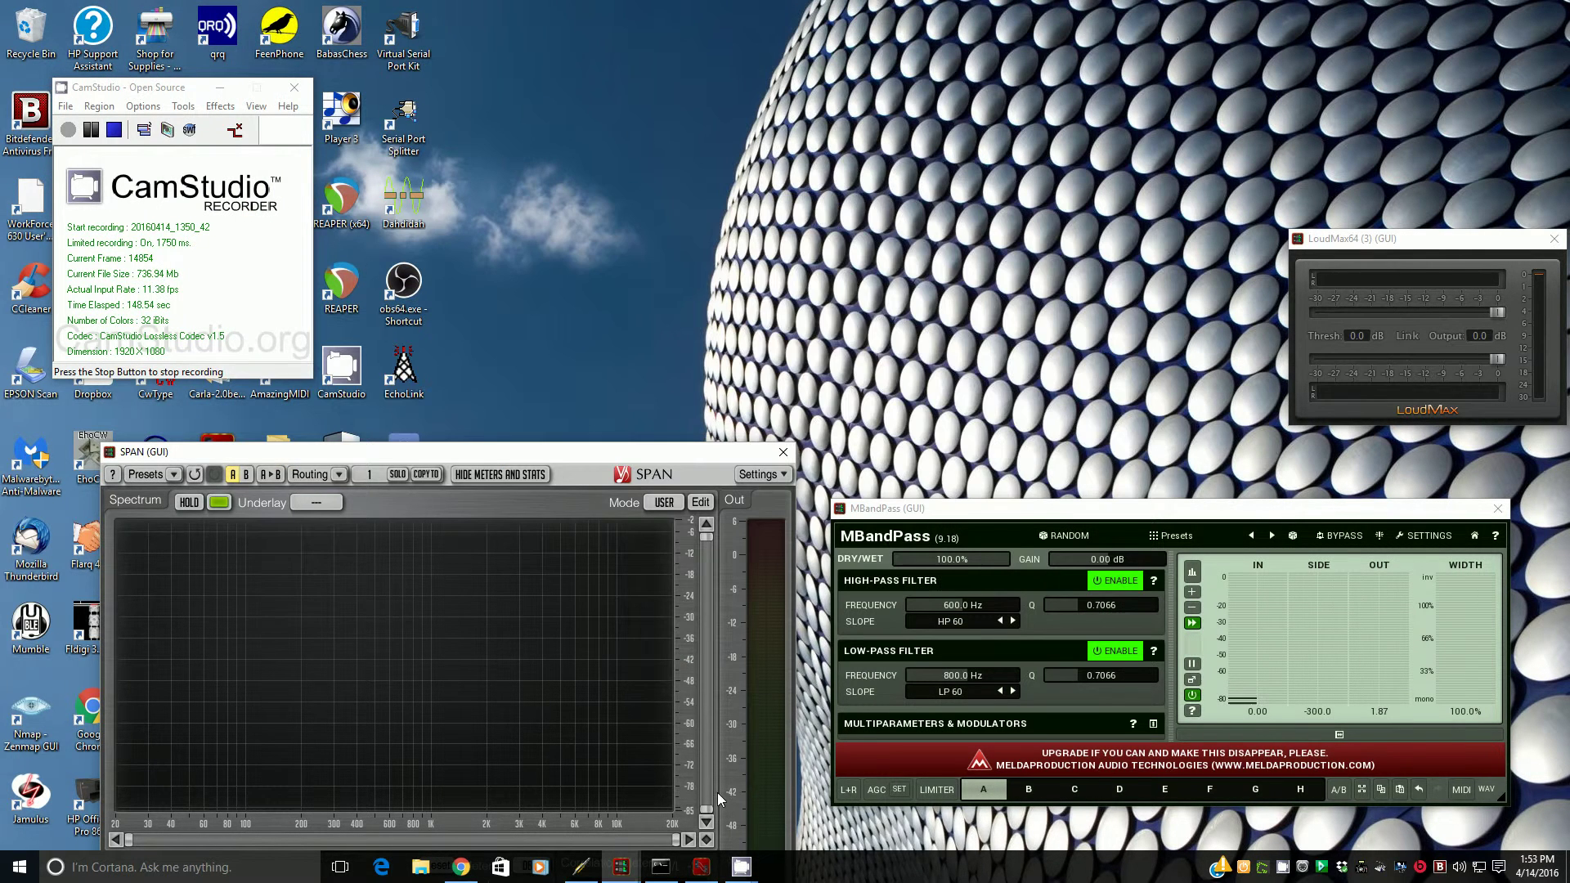
Step: Restore Carla from the taskbar, raise the MBandPass window, and open Configure Carla
{"action": "mouse_move", "coordinate": [622, 867]}
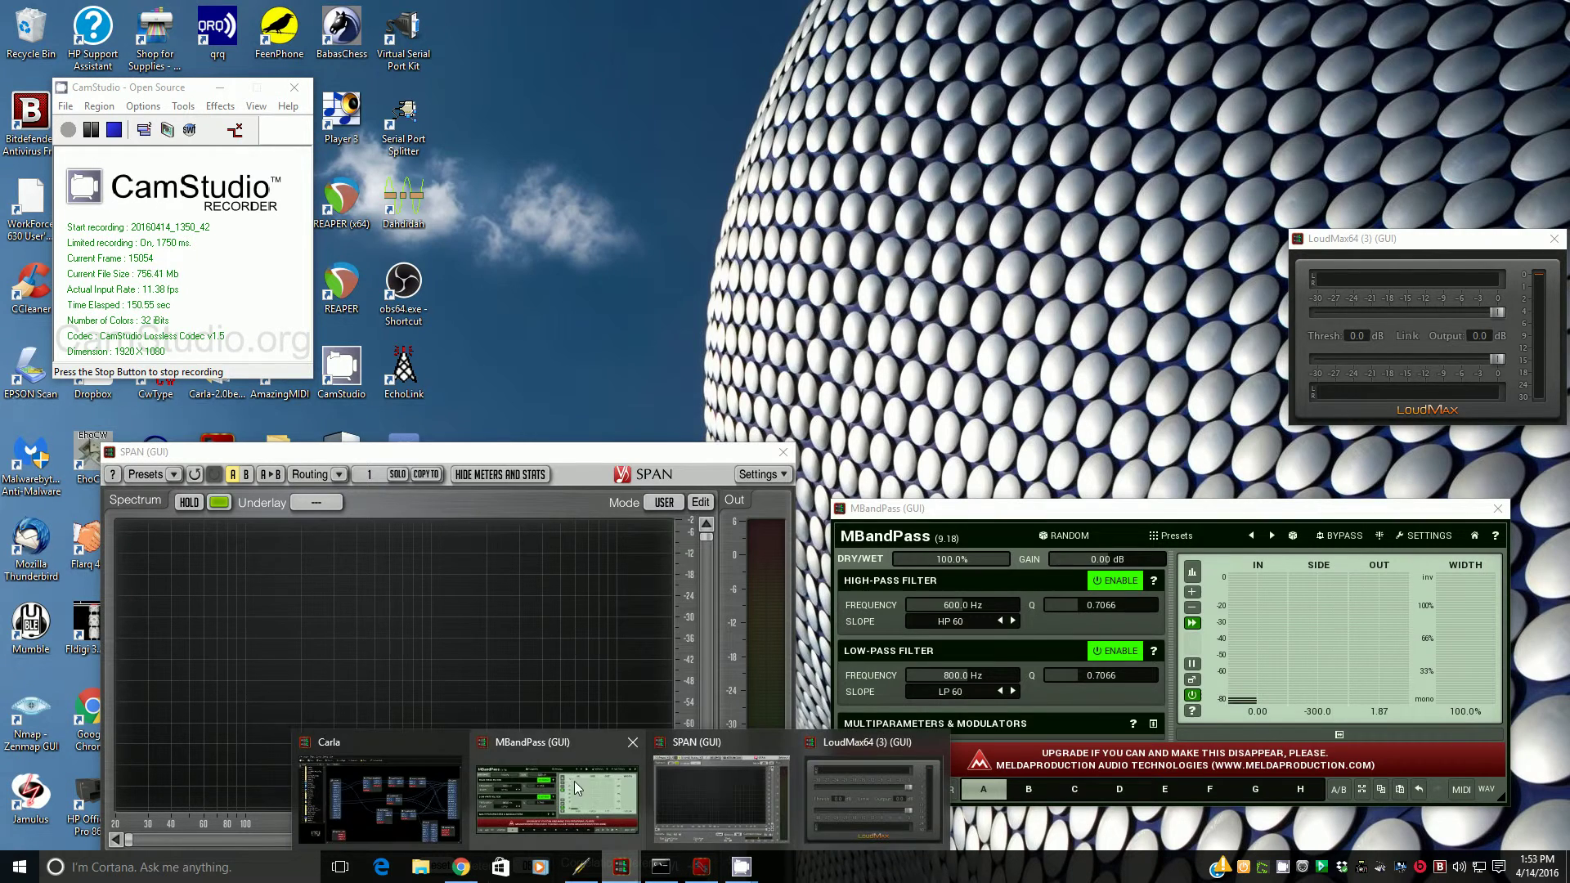
{"action": "left_click", "coordinate": [425, 791]}
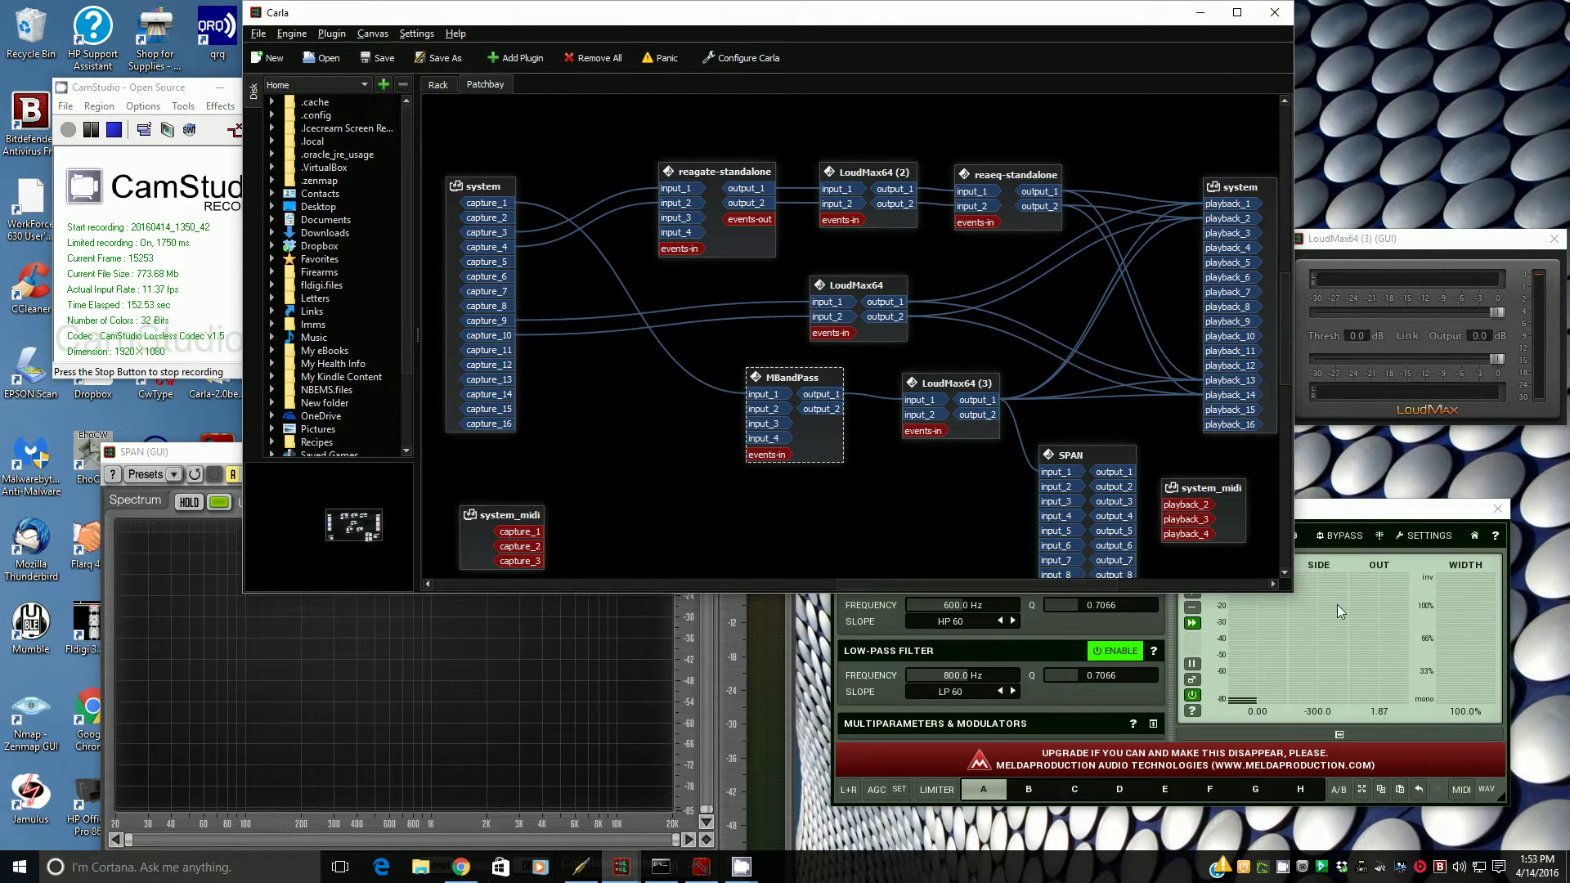
{"action": "left_click", "coordinate": [1342, 515]}
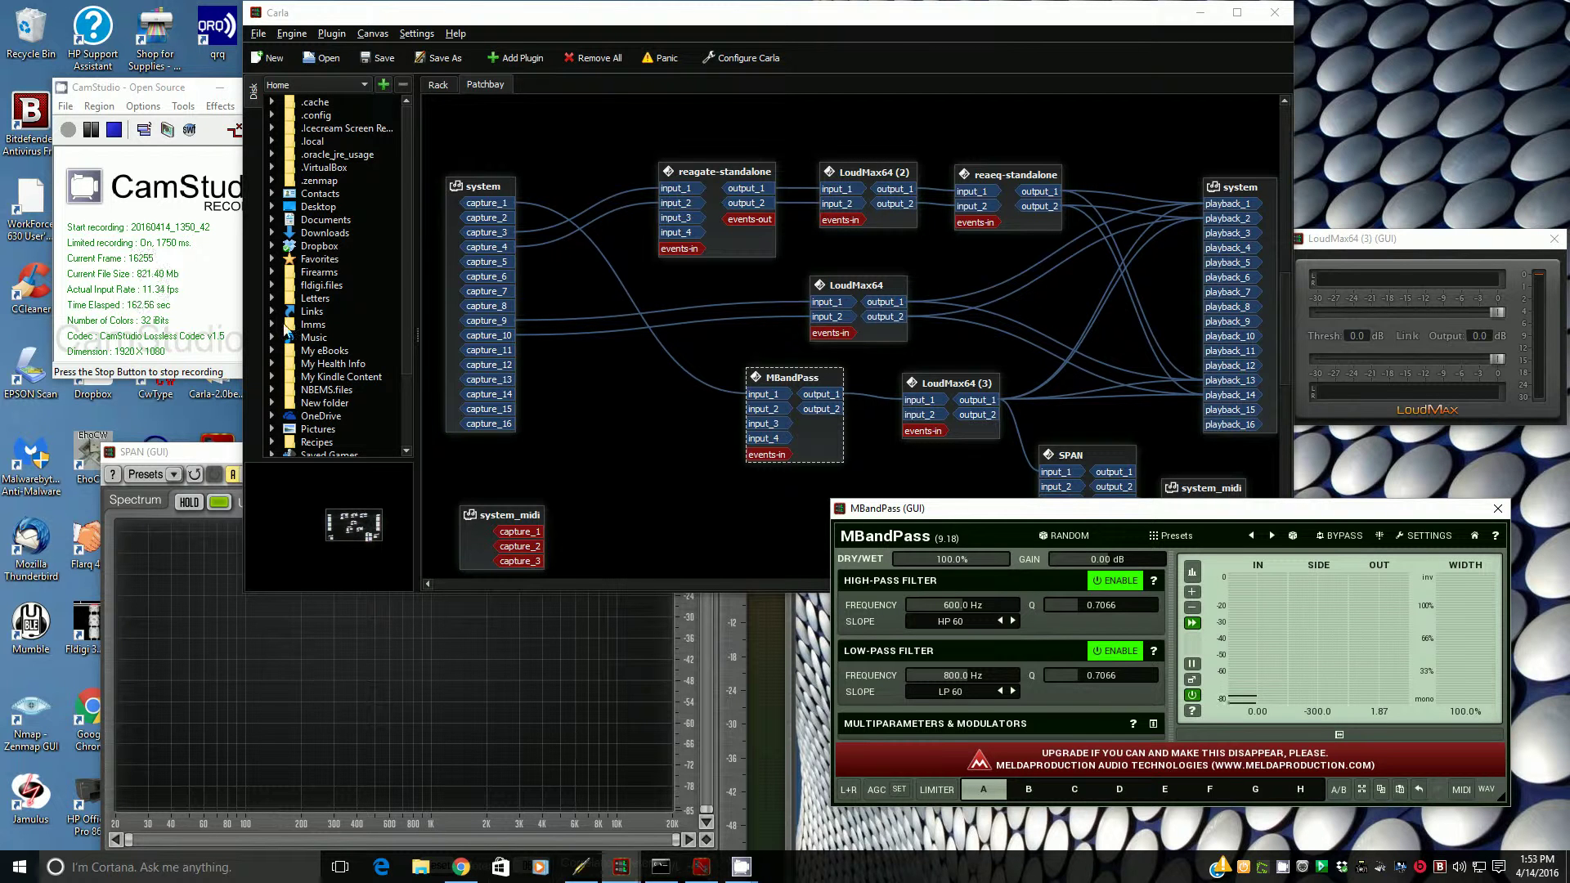
{"action": "left_click", "coordinate": [753, 62]}
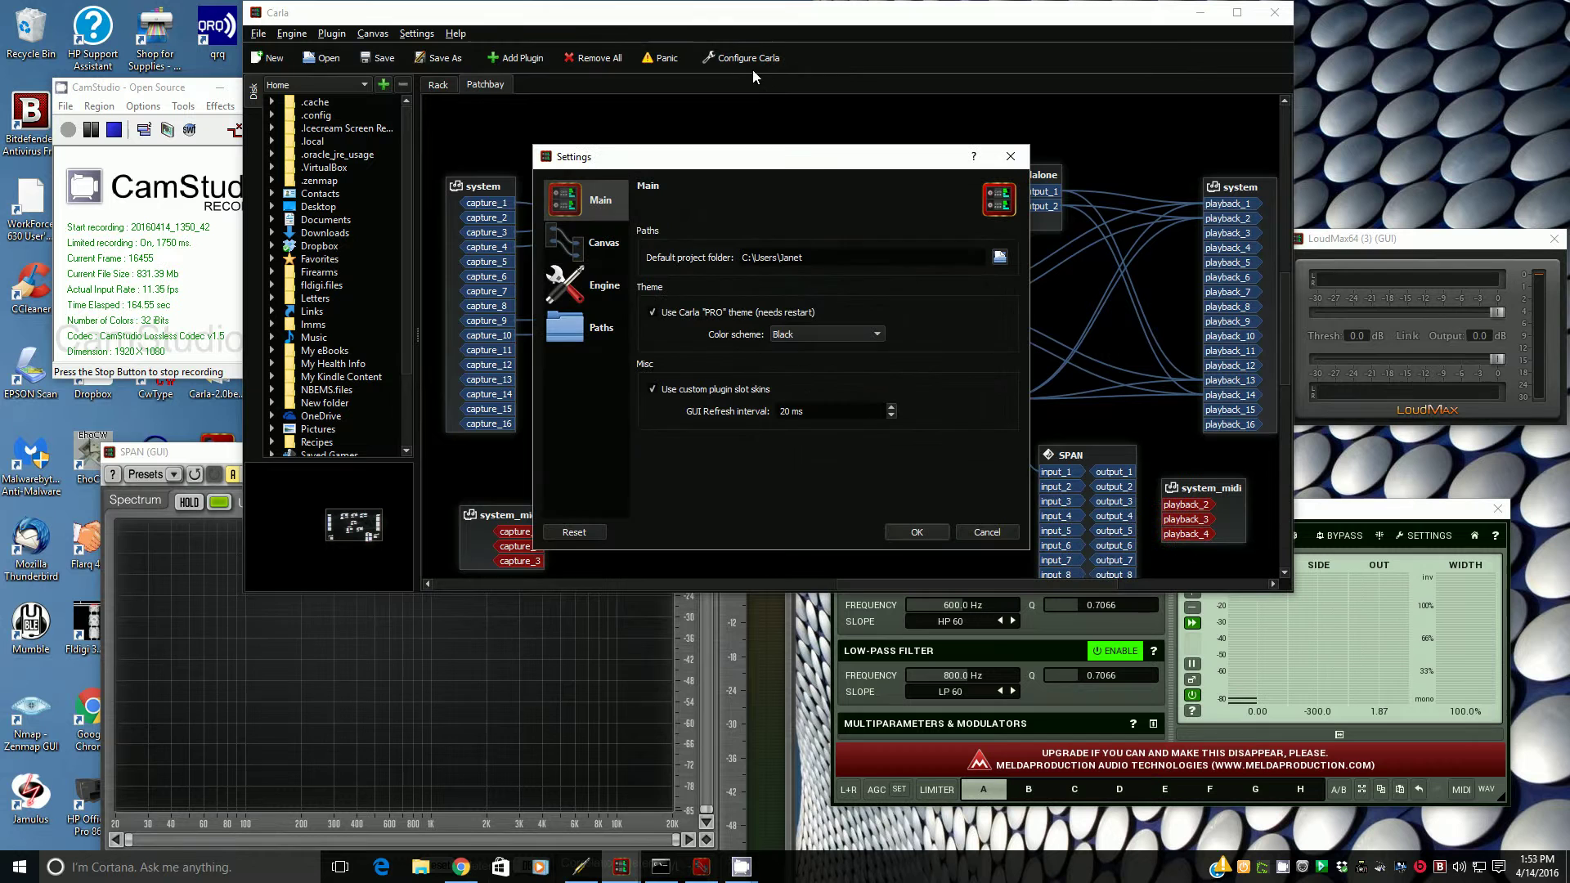
Step: On the Engine page, confirm JACK as the audio driver
{"action": "left_click", "coordinate": [603, 288]}
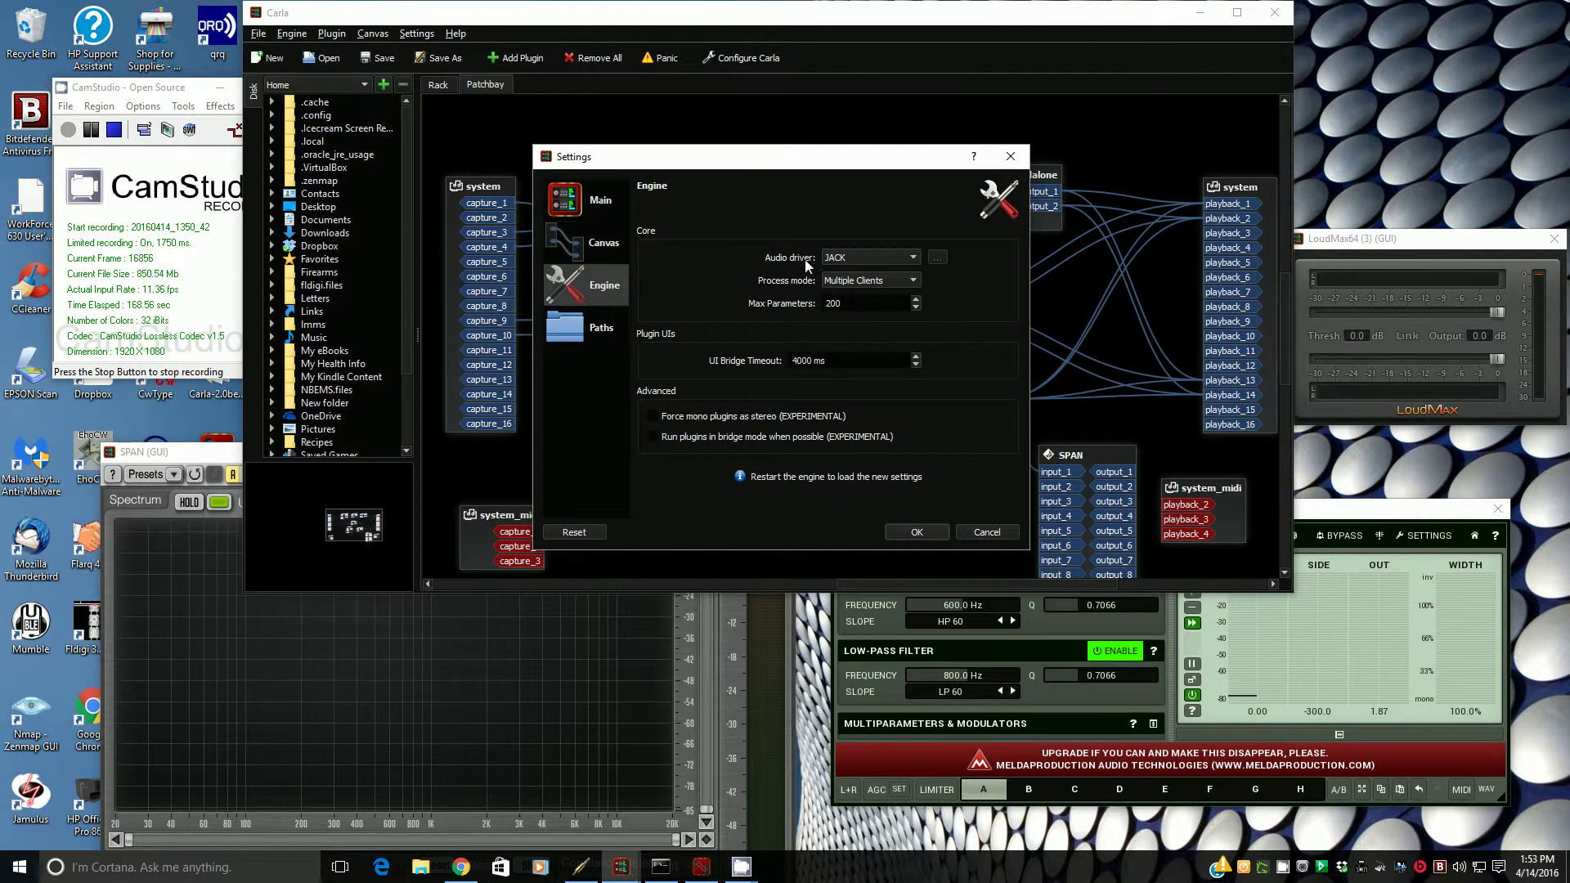
{"action": "left_click", "coordinate": [915, 257]}
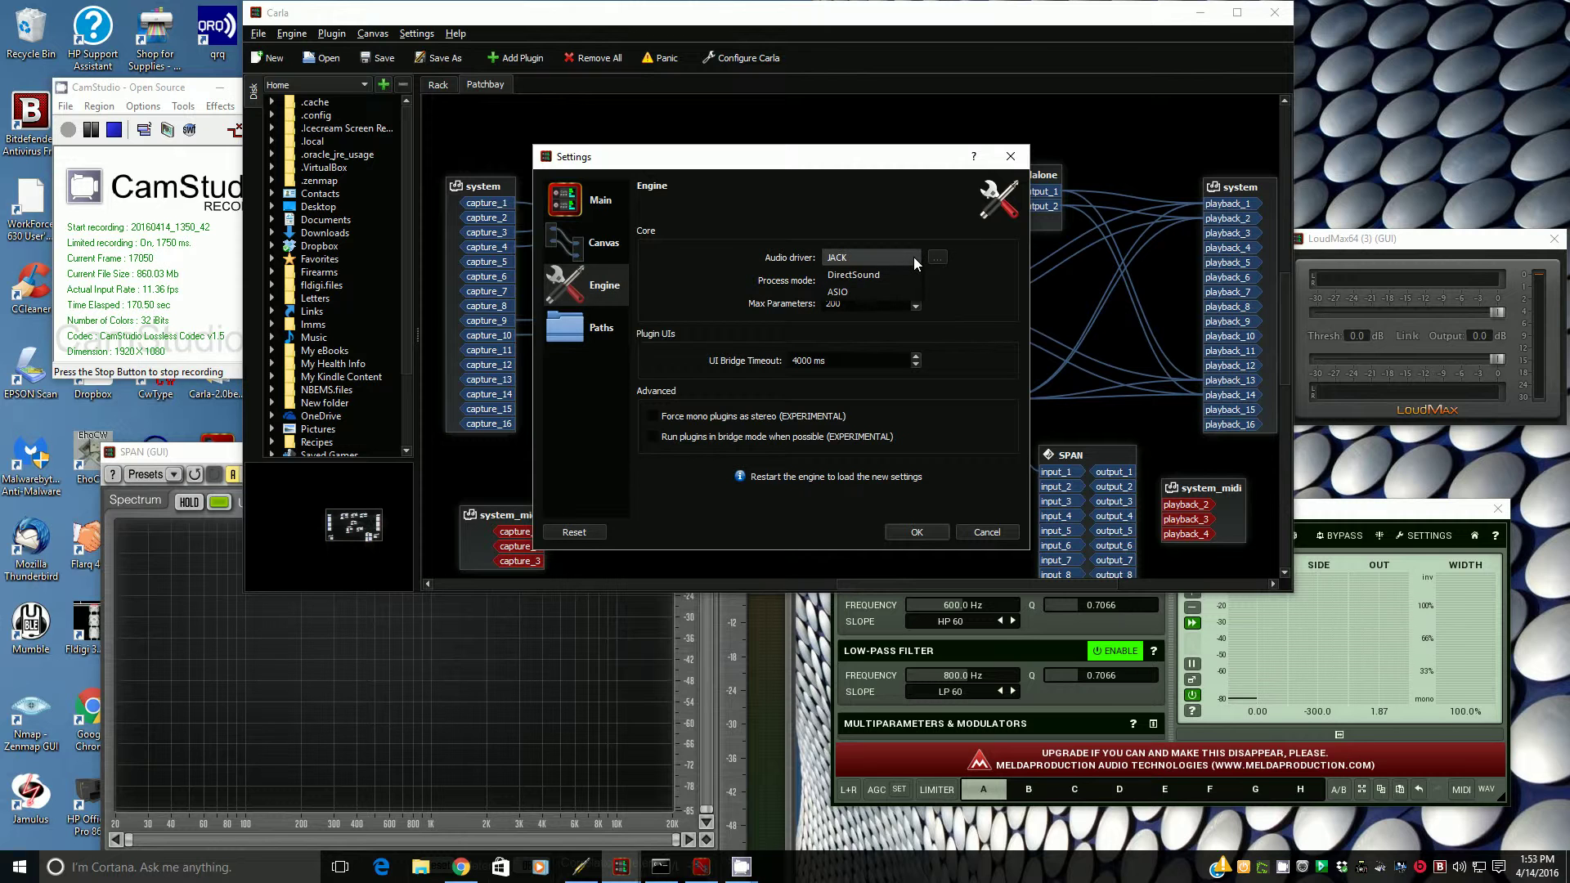
{"action": "left_click", "coordinate": [914, 256]}
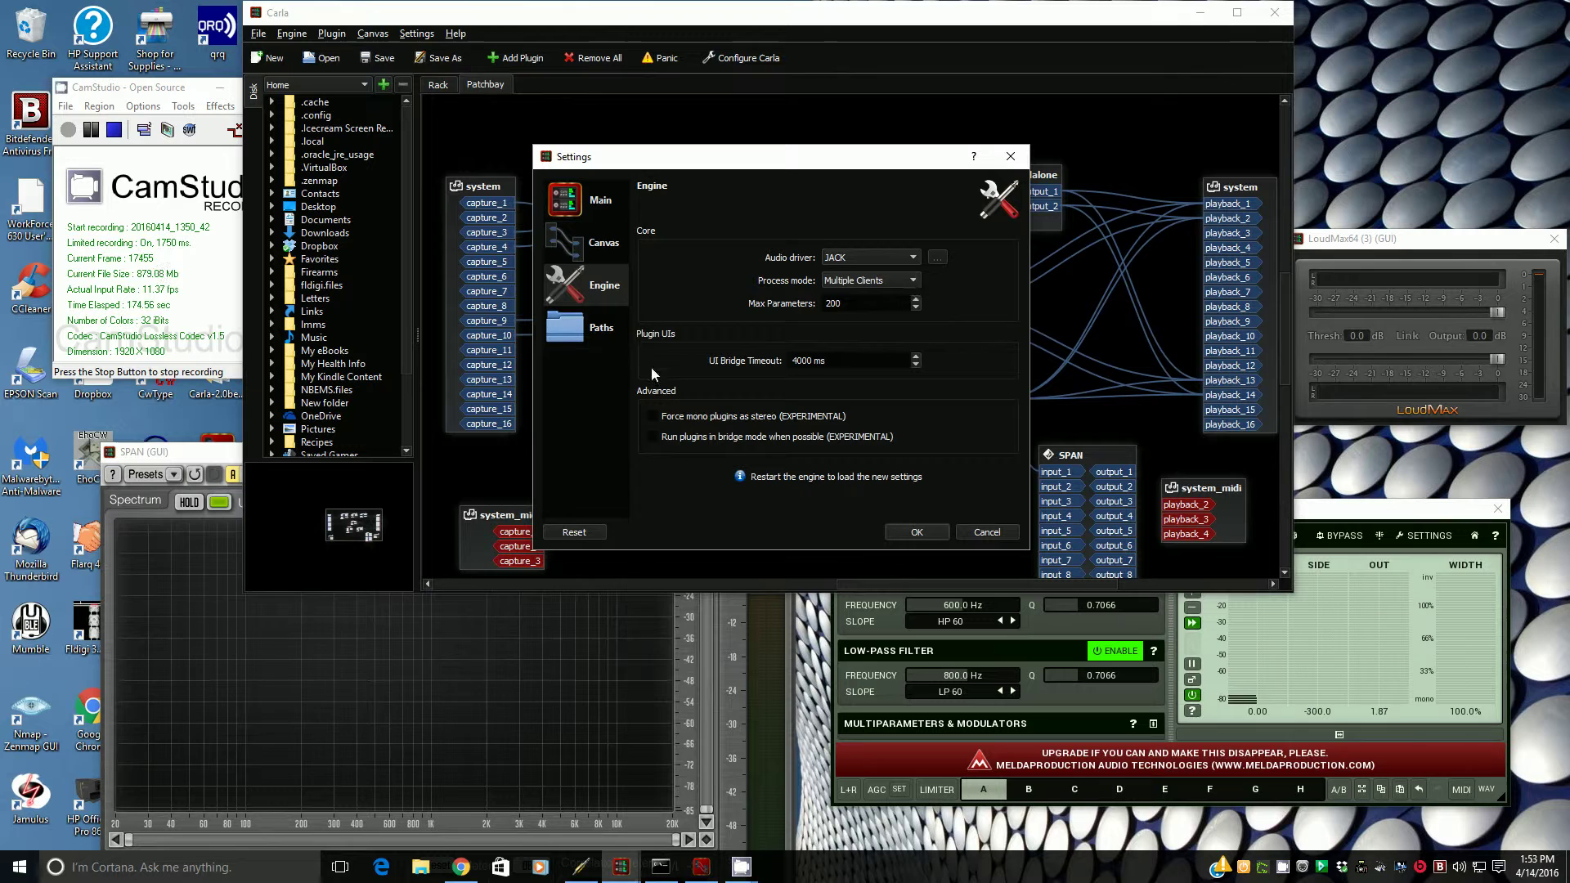
Step: Review the VST plugin paths, including C:\Program Files\VstPlugins, and close Settings with OK
{"action": "left_click", "coordinate": [605, 331]}
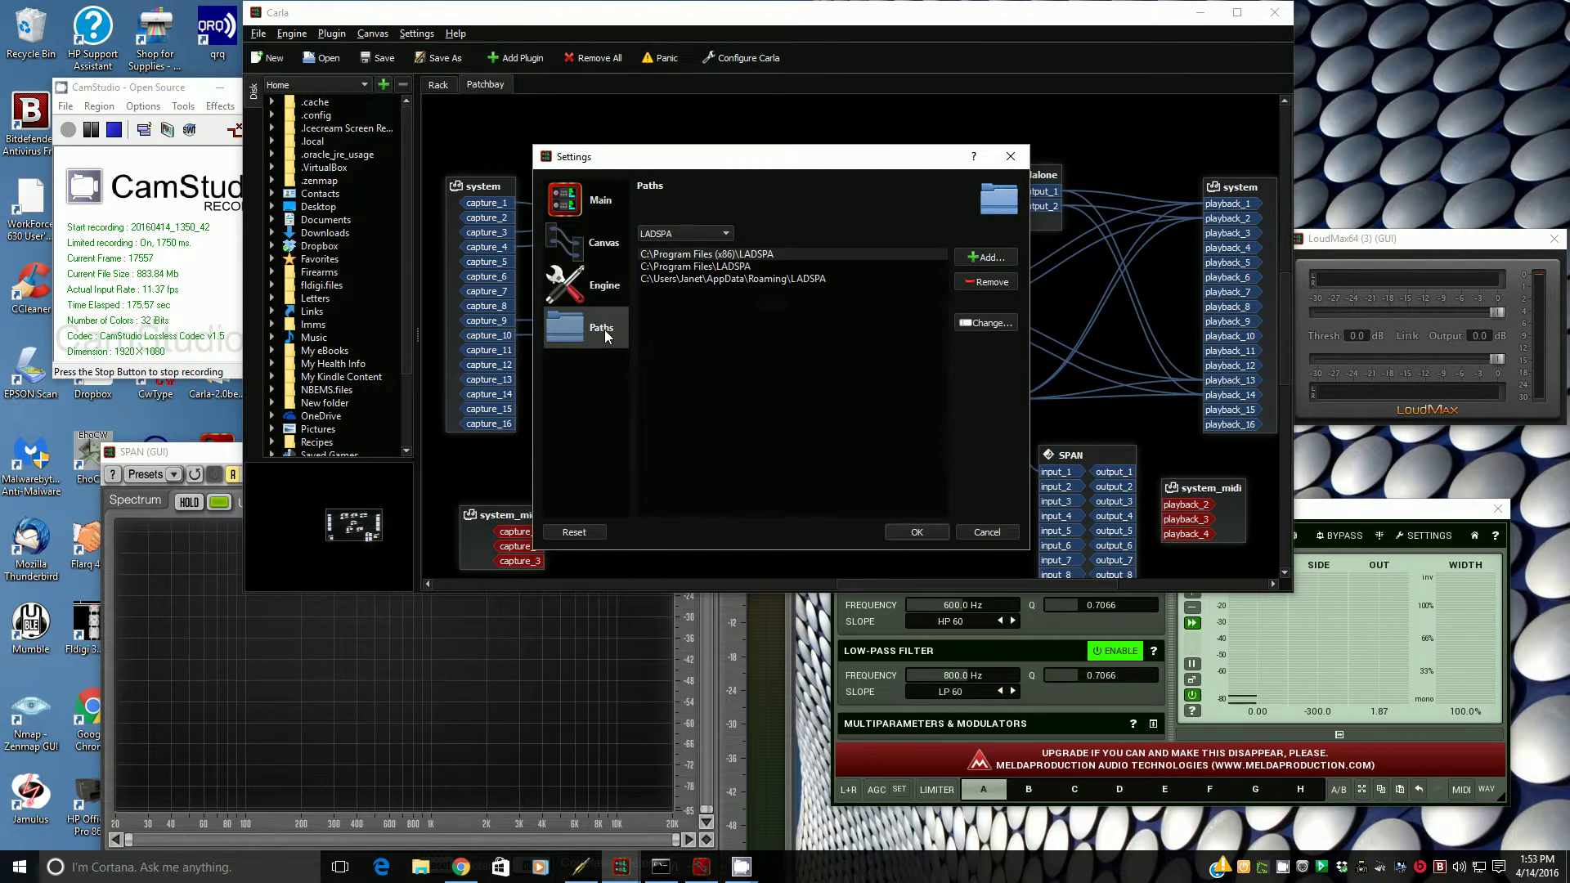
{"action": "left_click", "coordinate": [724, 235]}
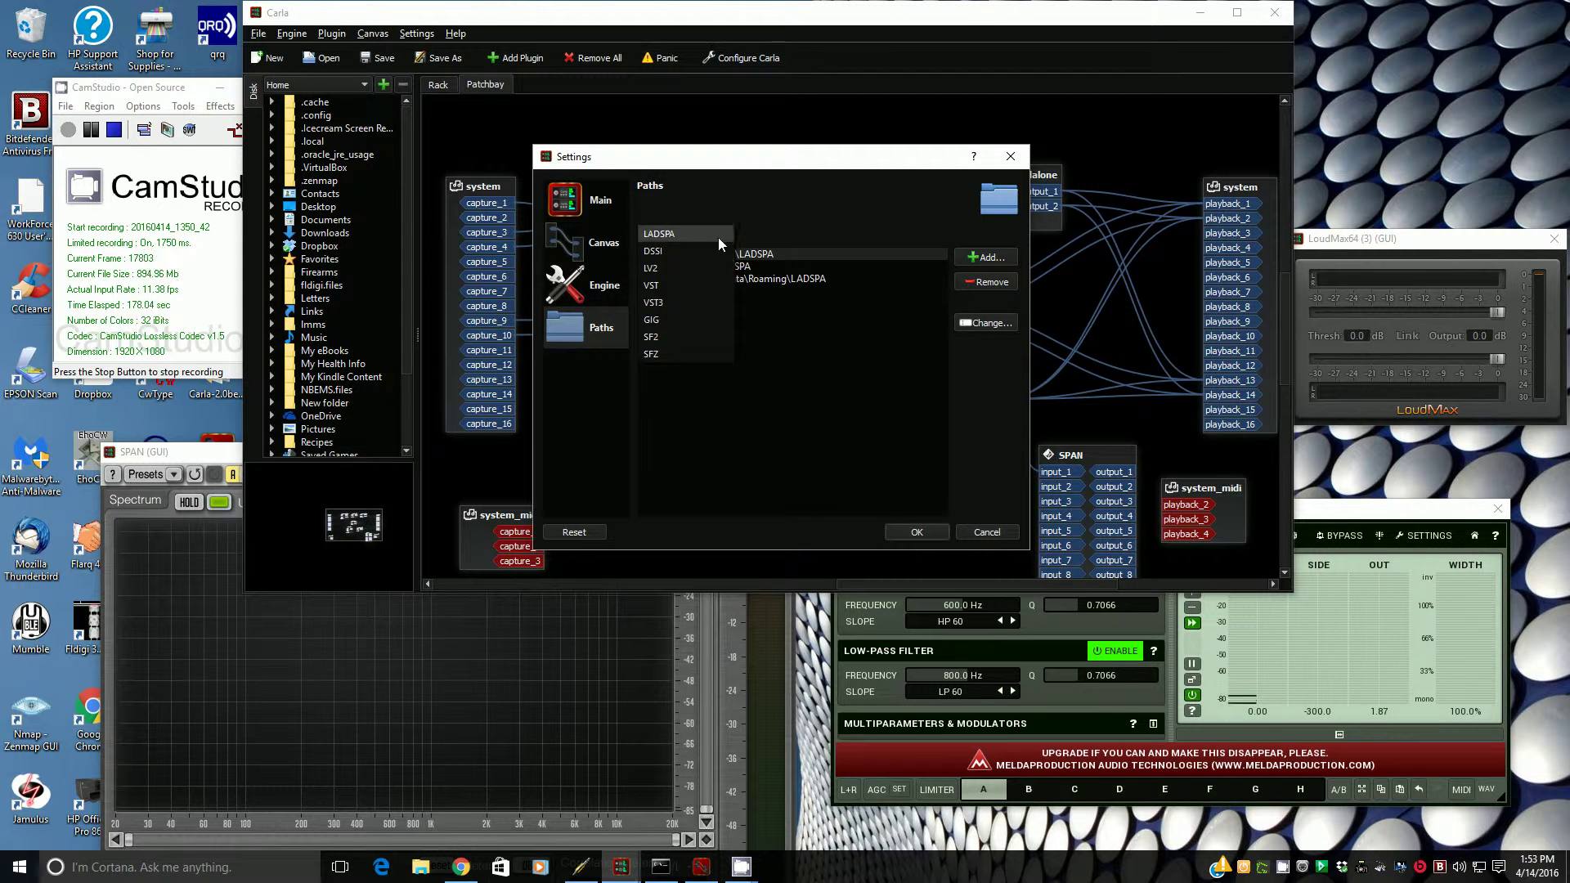
{"action": "left_click", "coordinate": [689, 285]}
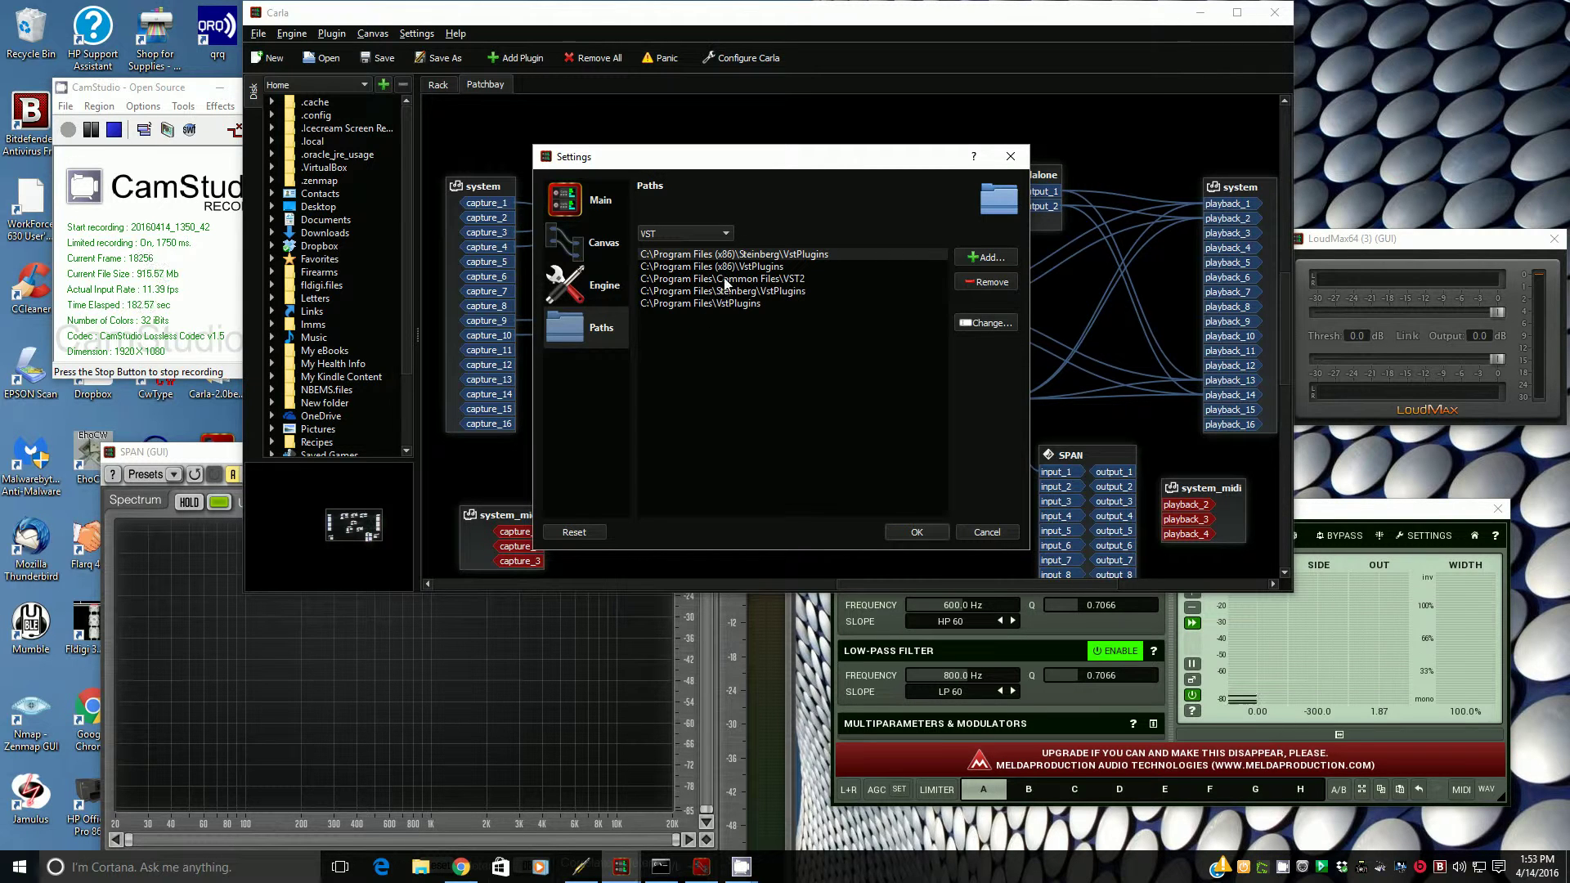
{"action": "left_click", "coordinate": [680, 304]}
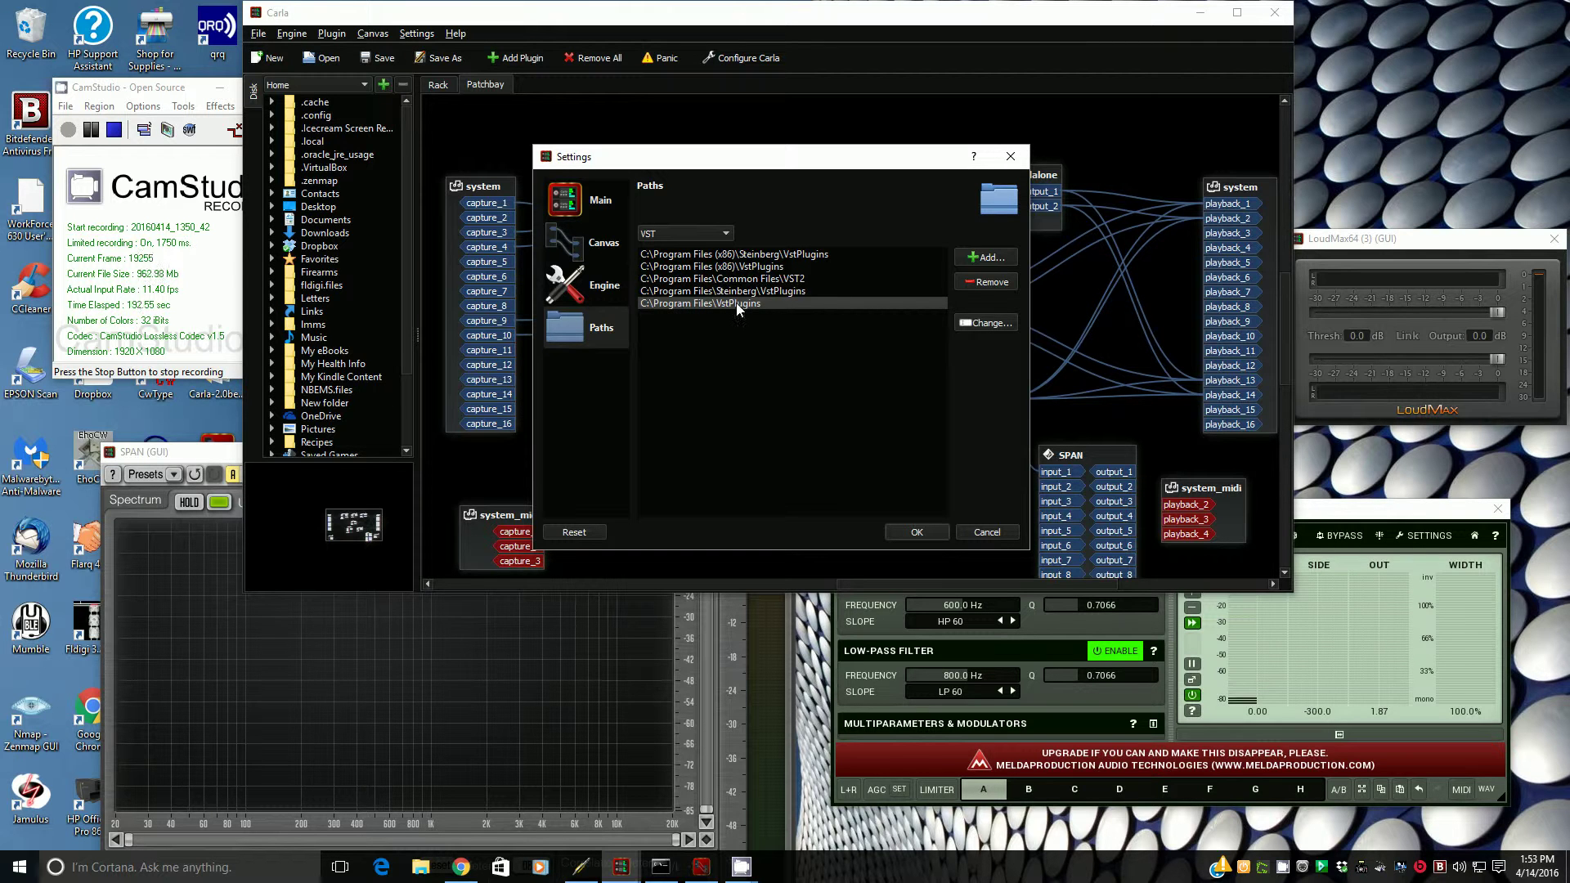
{"action": "left_click", "coordinate": [973, 533]}
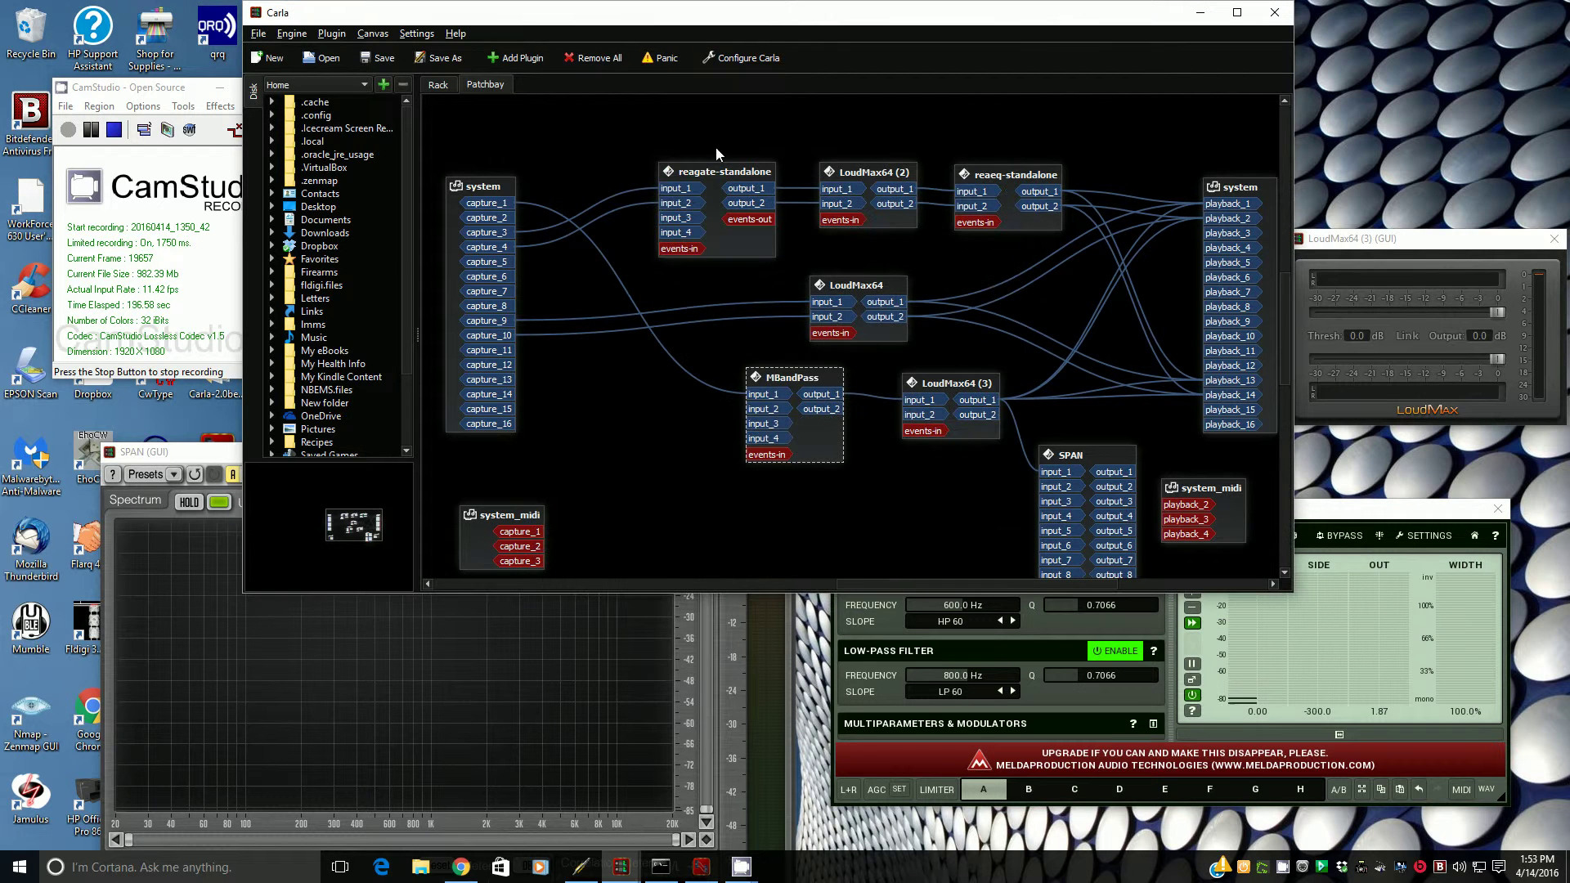
{"action": "left_click", "coordinate": [516, 58]}
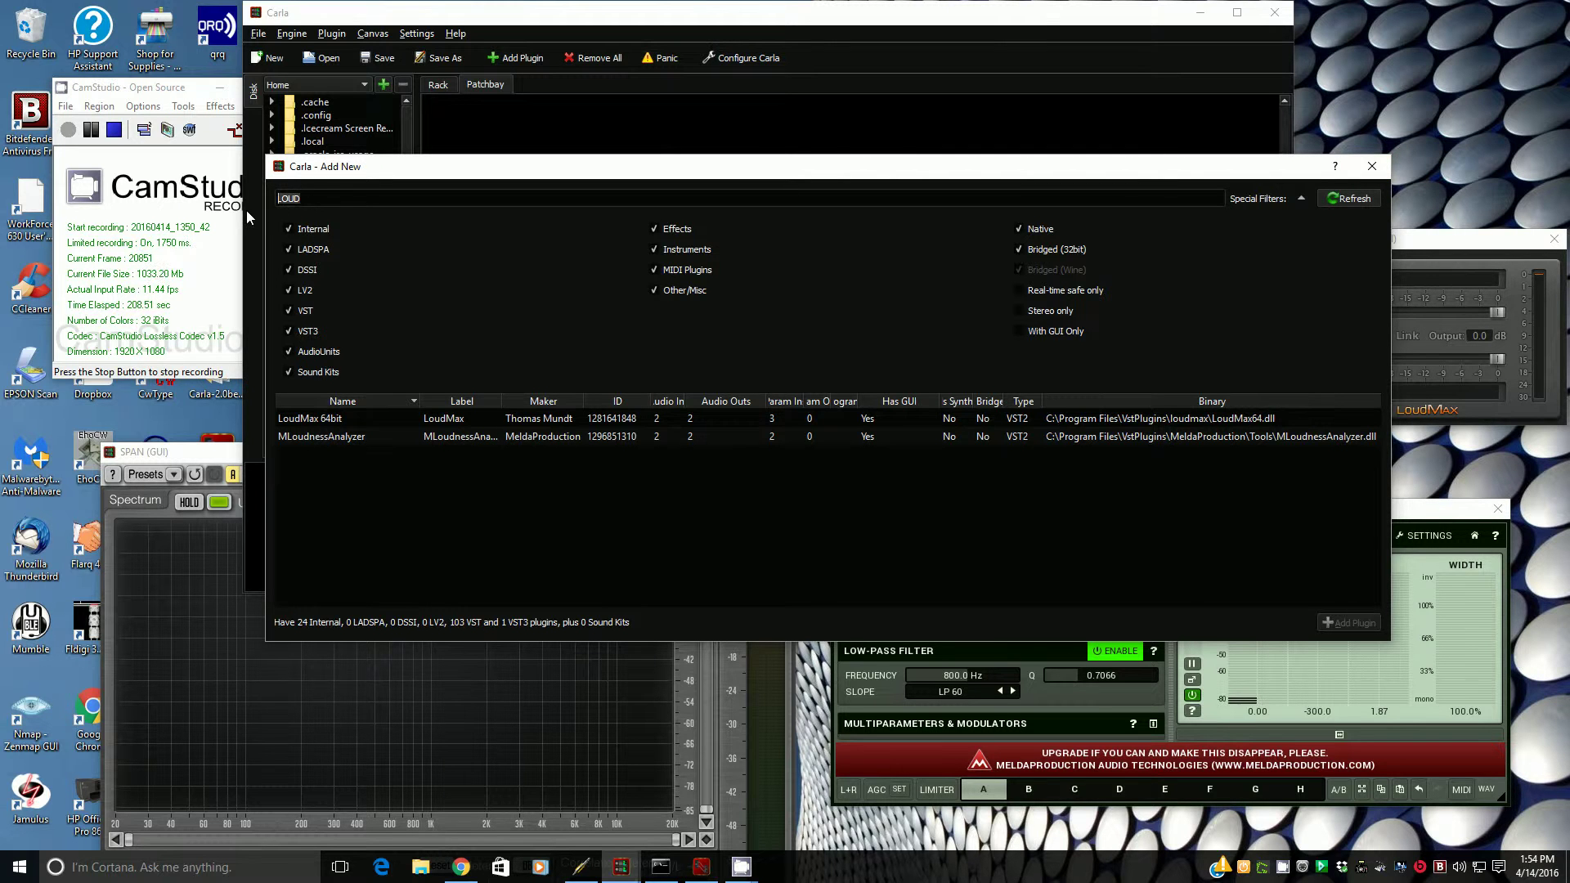
{"action": "type", "text": "M"}
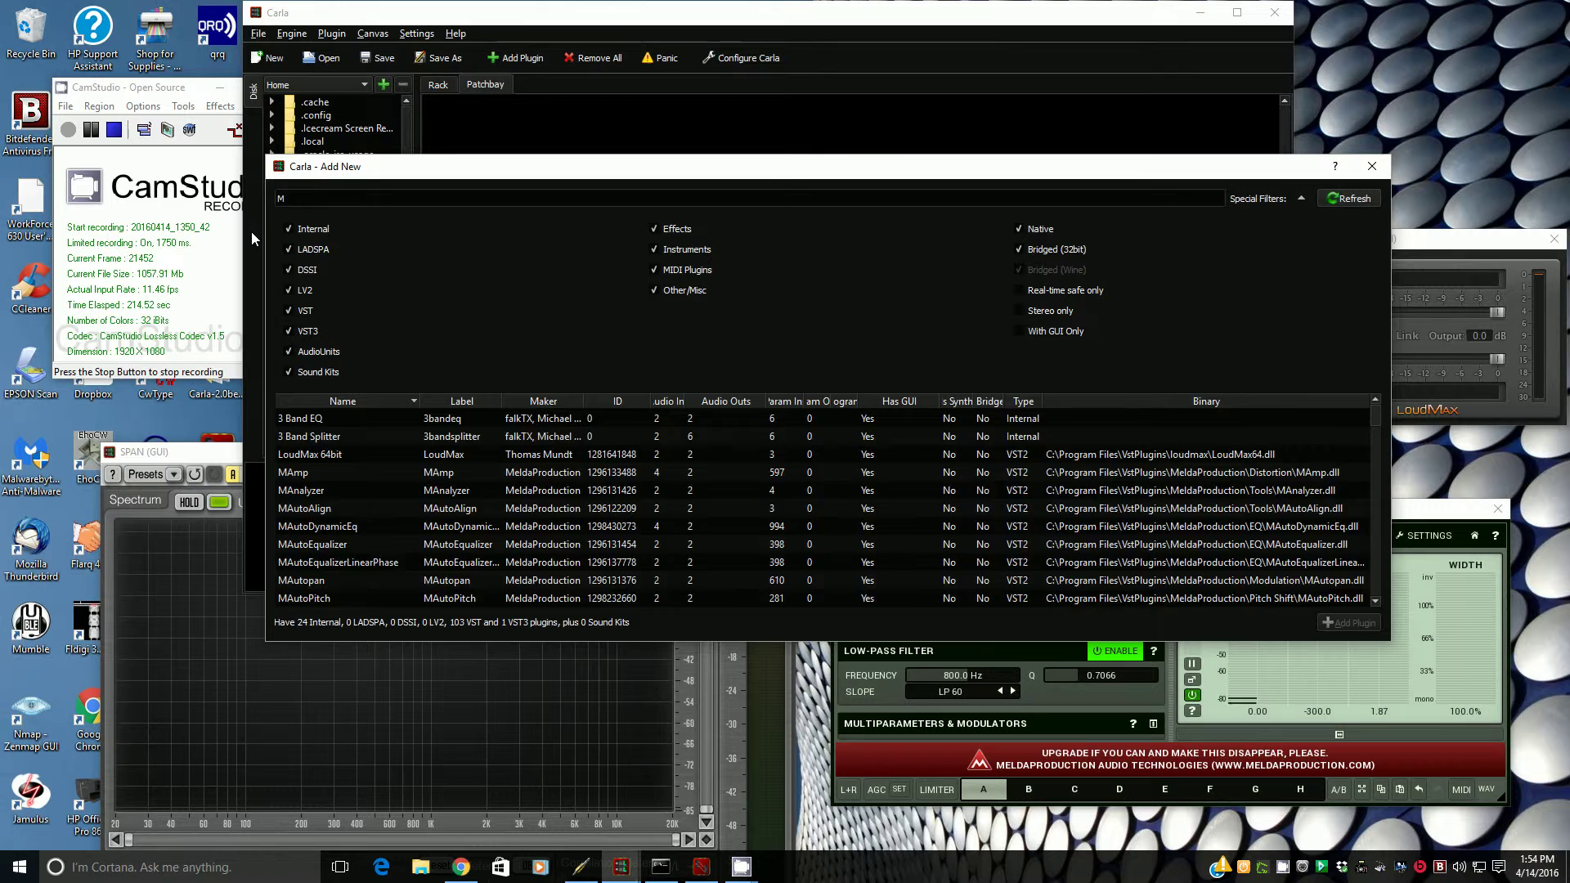
{"action": "type", "text": "BA"}
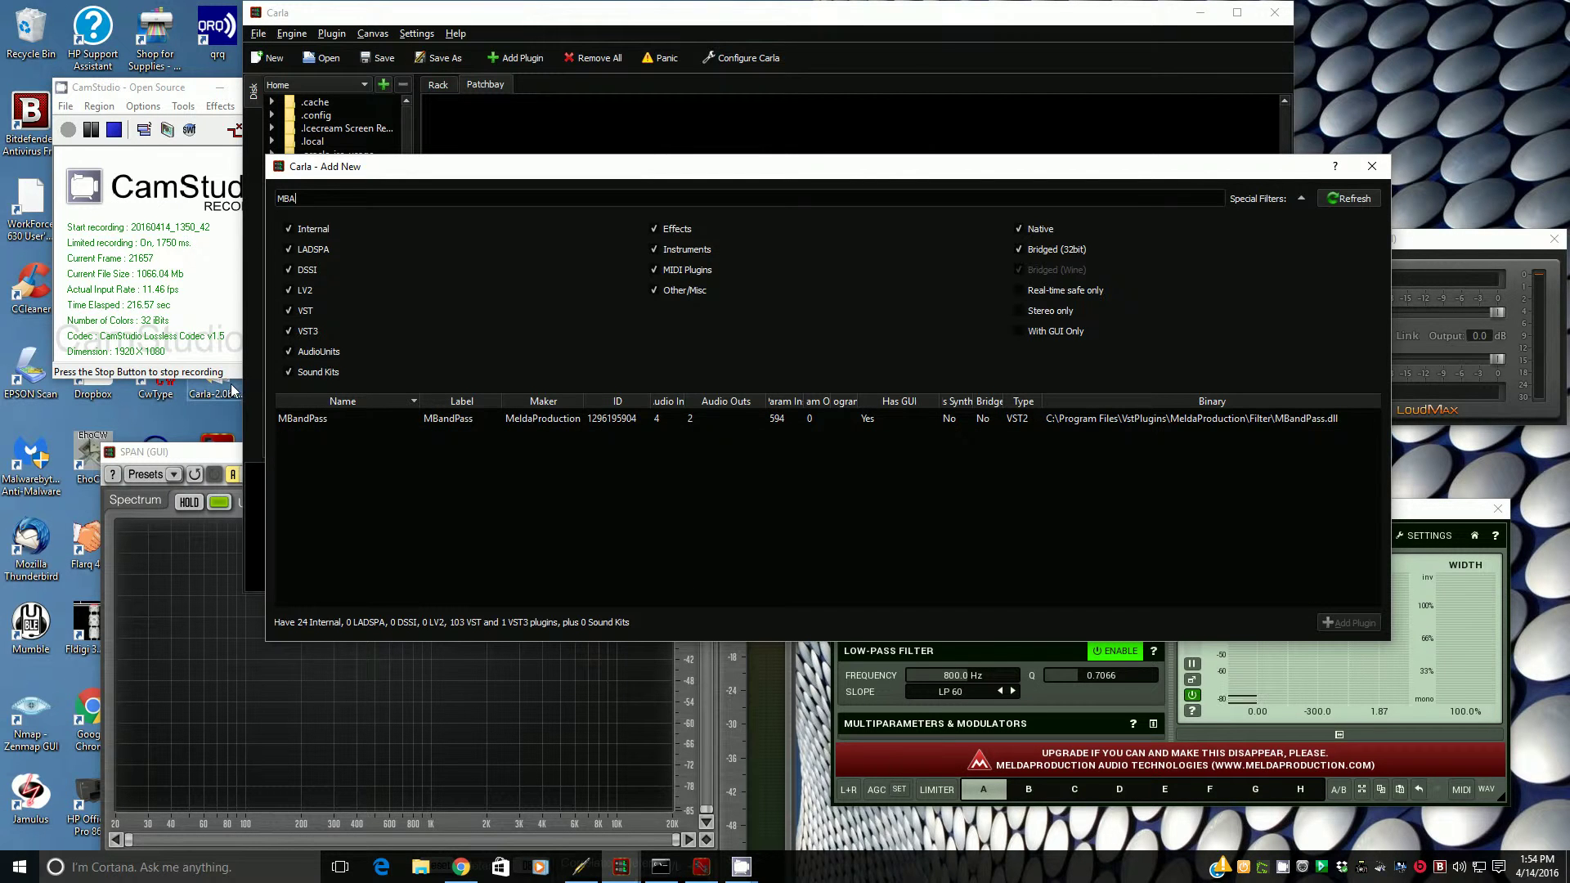
{"action": "left_click", "coordinate": [307, 417]}
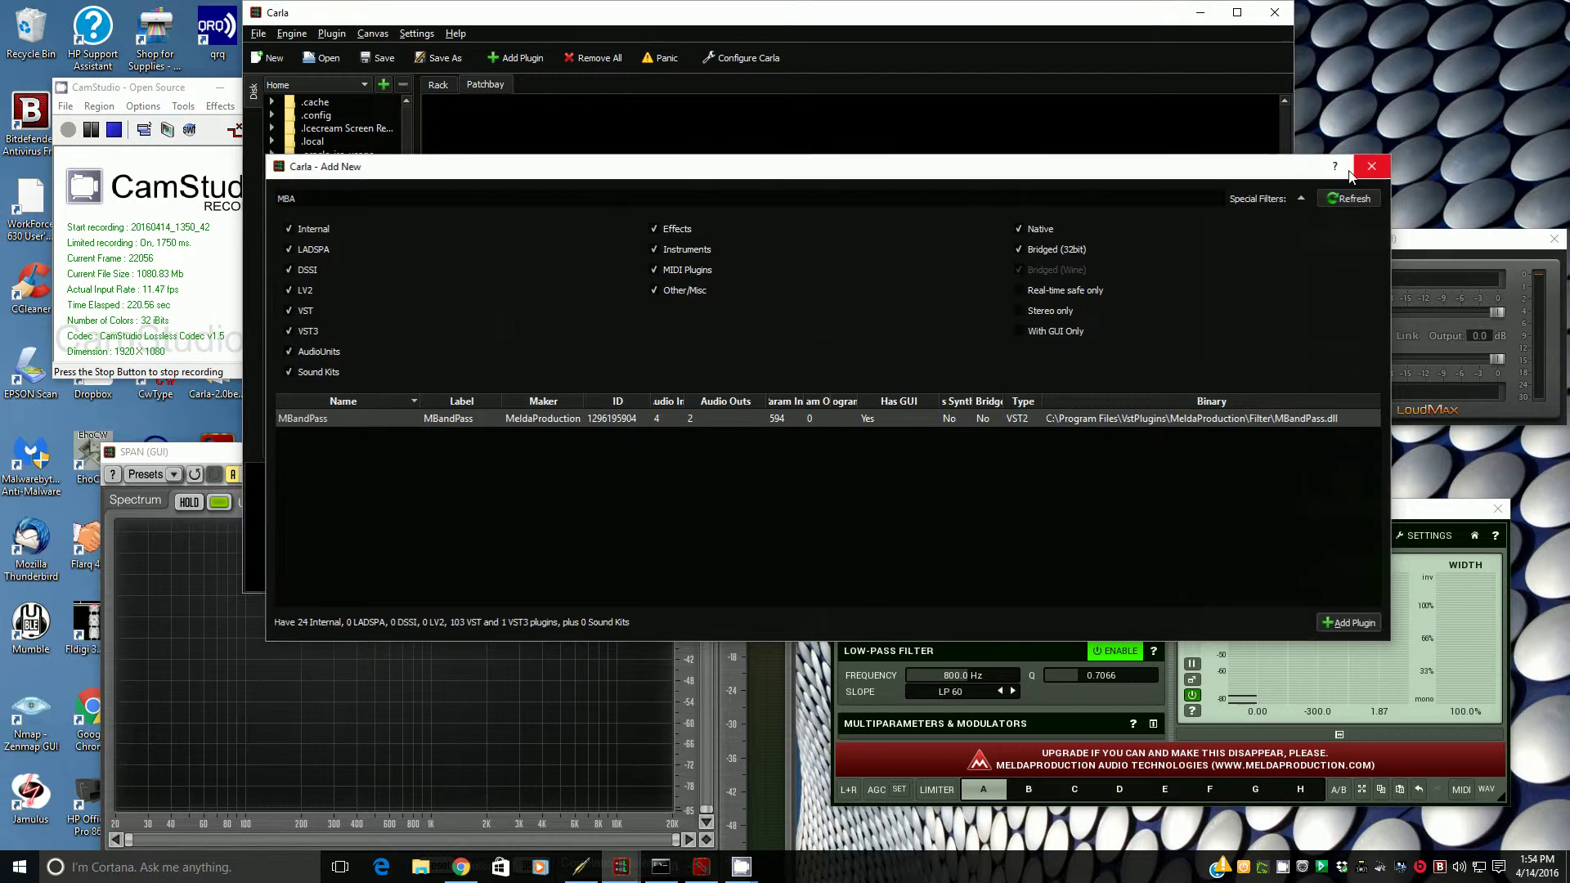
{"action": "left_click", "coordinate": [1349, 622]}
Step: Switch to Rack view, toggle MBandPass's filters off and on, then raise the SPAN window
{"action": "left_click", "coordinate": [436, 85]}
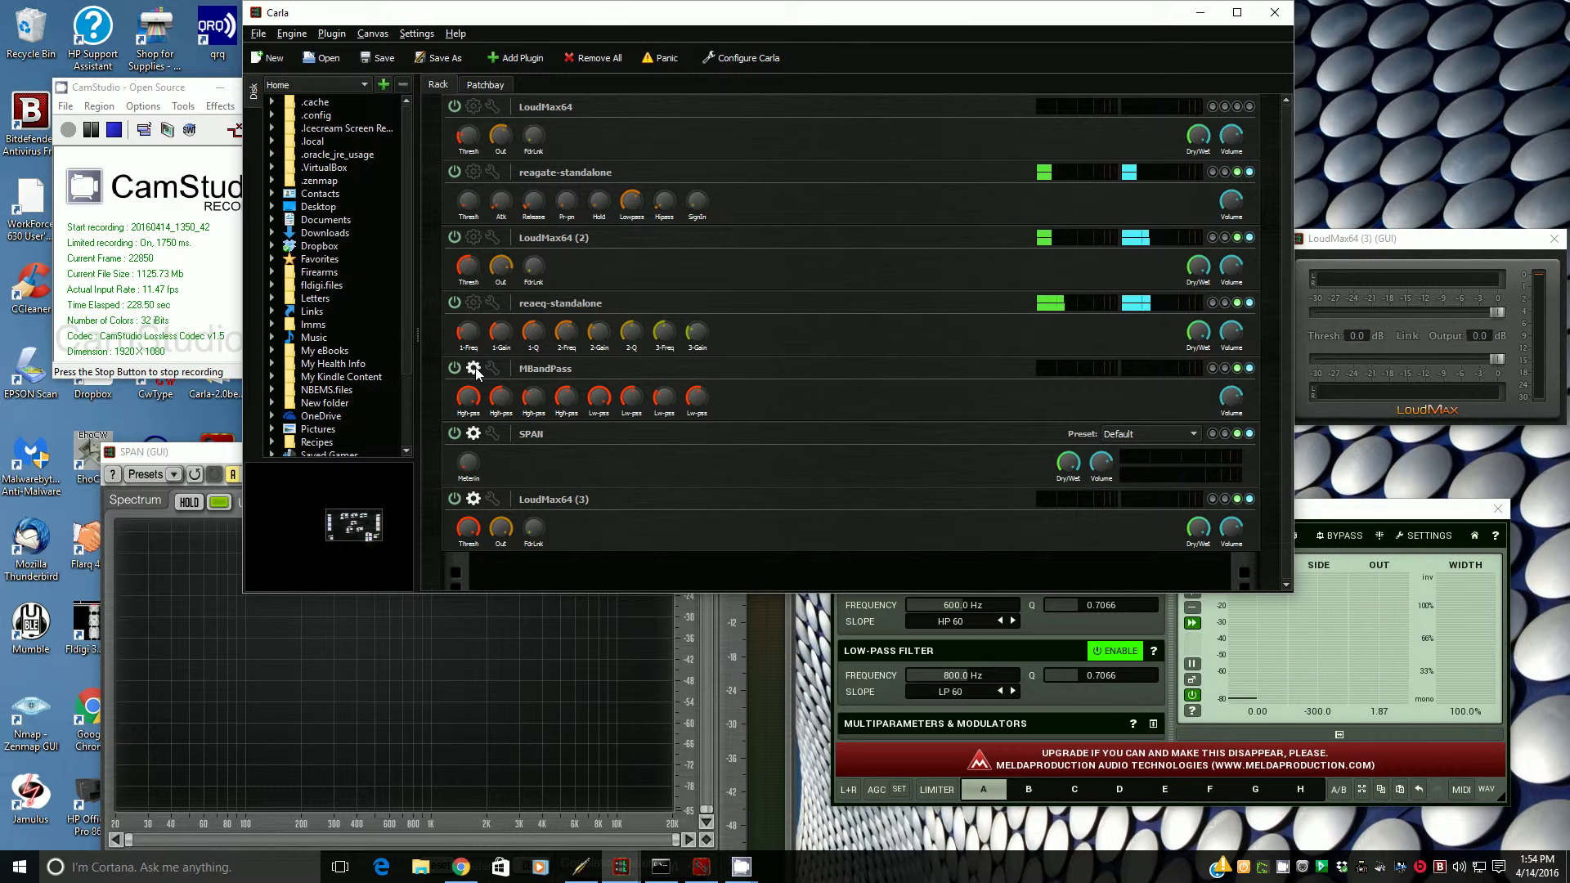
{"action": "left_click", "coordinate": [1138, 605]}
{"action": "left_click", "coordinate": [1110, 581]}
{"action": "left_click", "coordinate": [1110, 582]}
{"action": "left_click", "coordinate": [1112, 652]}
{"action": "left_click", "coordinate": [1112, 652]}
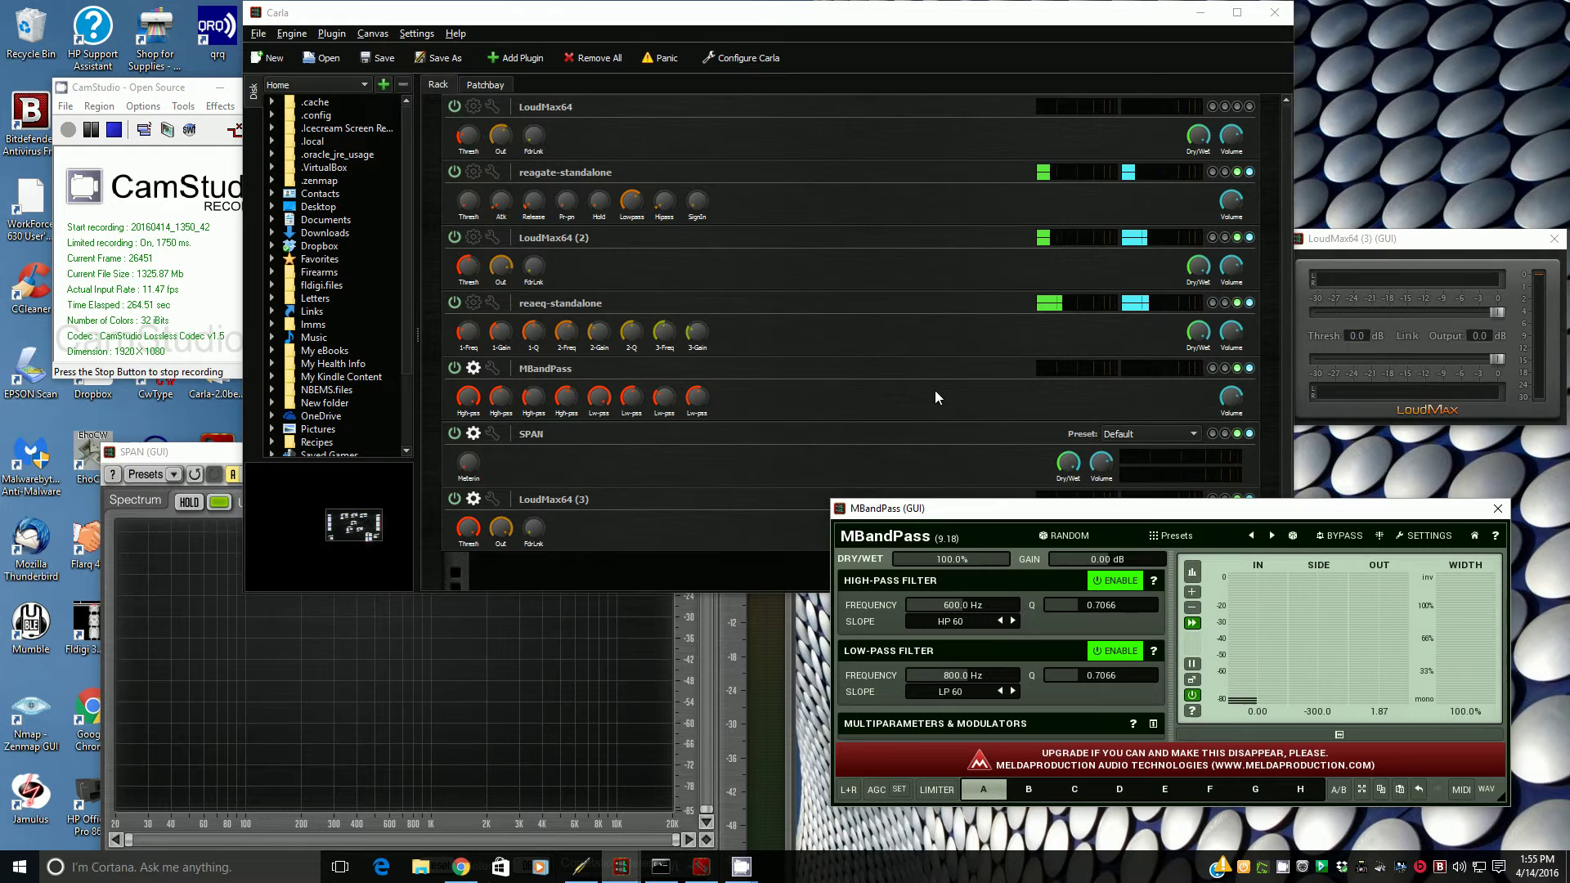
{"action": "left_click", "coordinate": [203, 452]}
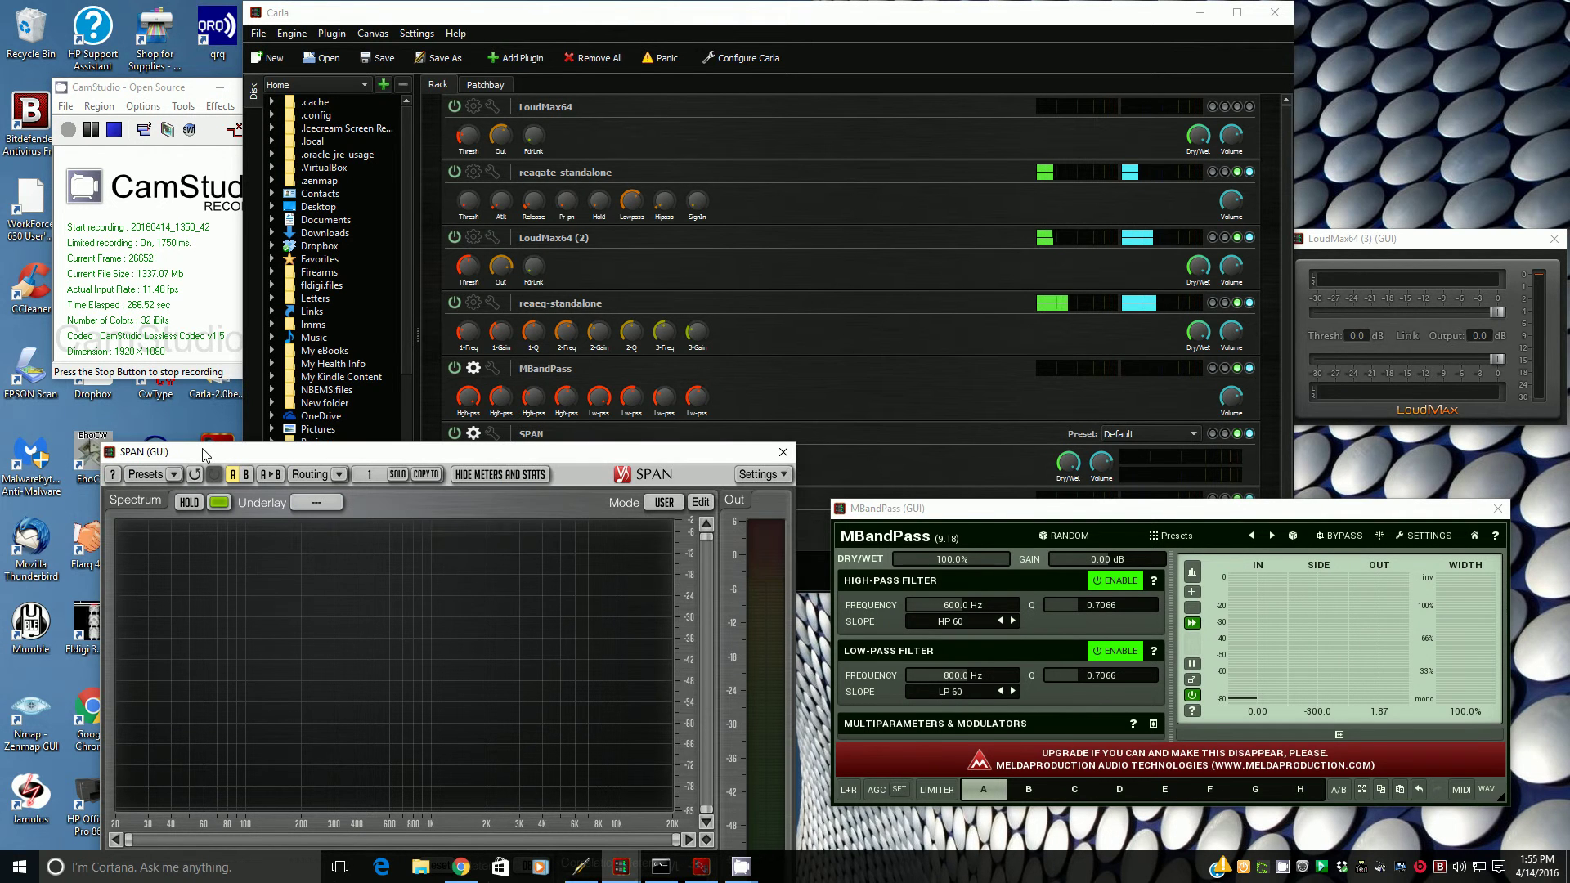